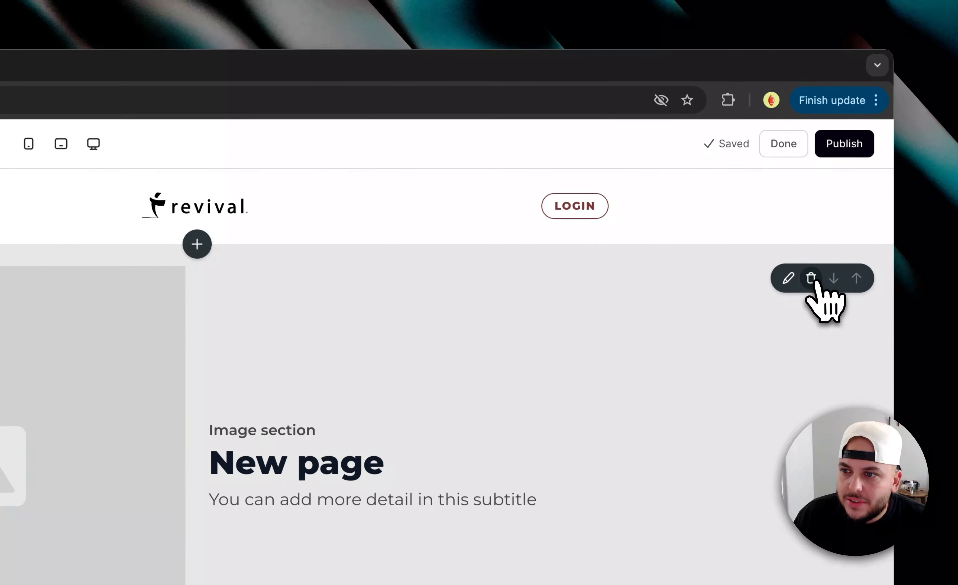
# Step: Delete the new page's default image section and insert the email form section template that has an image beside the text
pyautogui.click(810, 278)
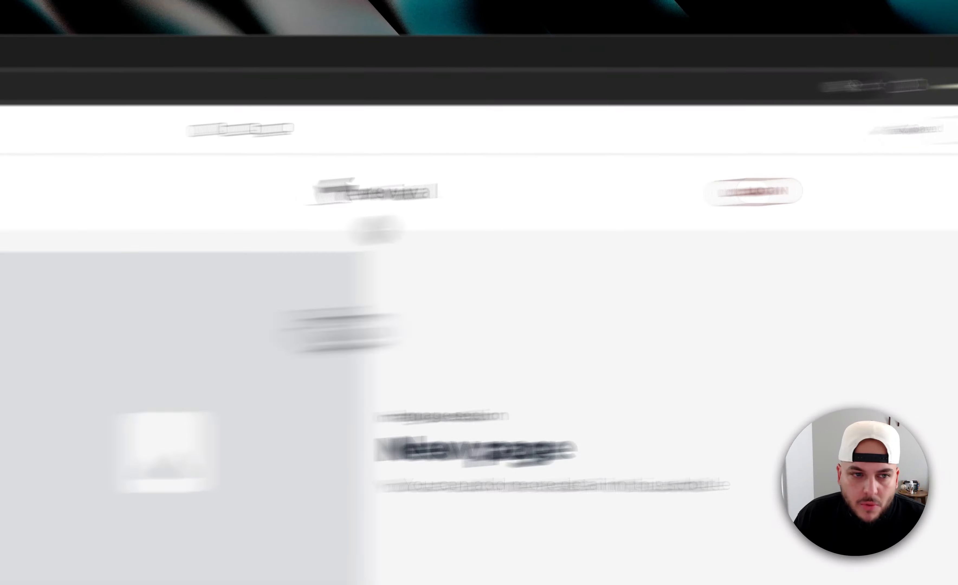
pyautogui.click(134, 281)
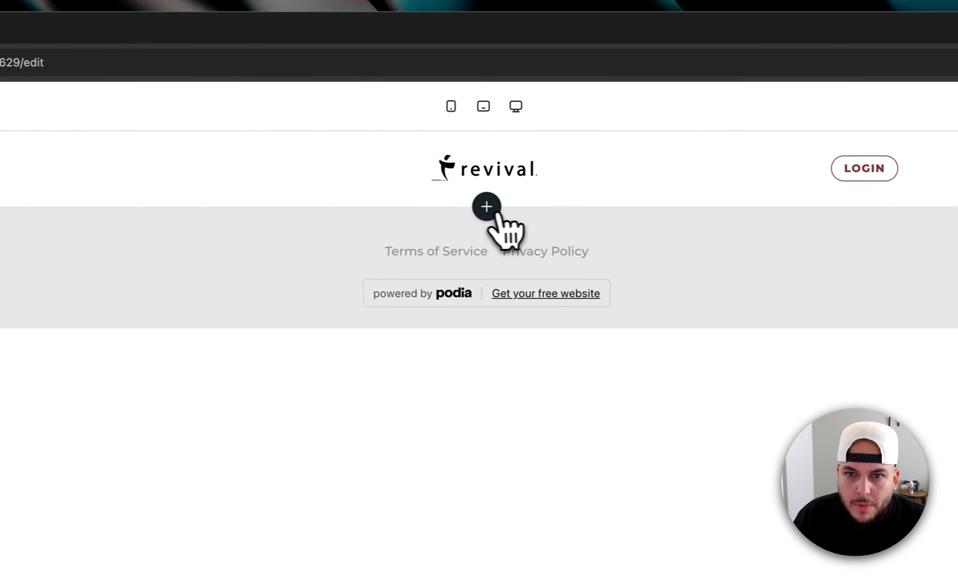
pyautogui.click(584, 200)
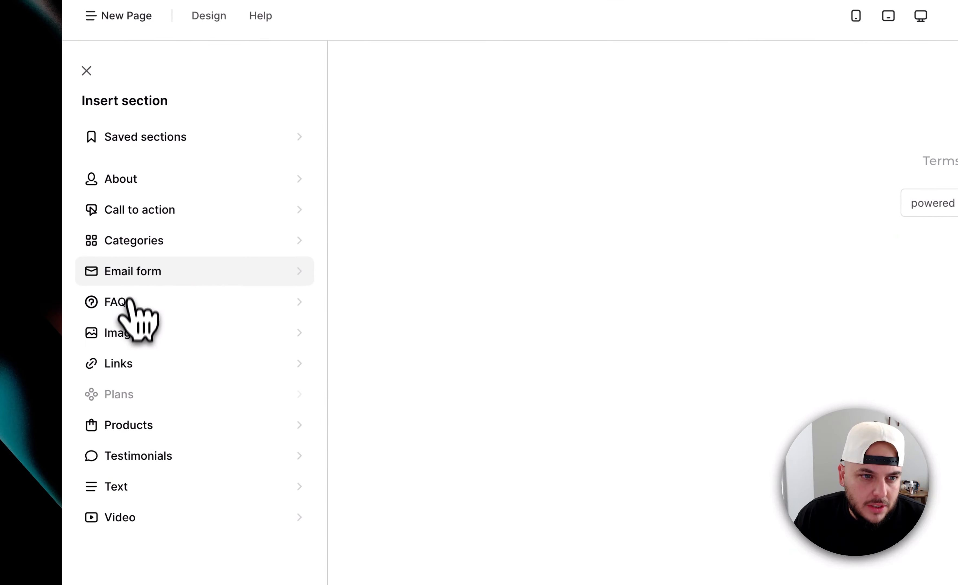
pyautogui.click(108, 307)
pyautogui.scroll(-10, 360, 406)
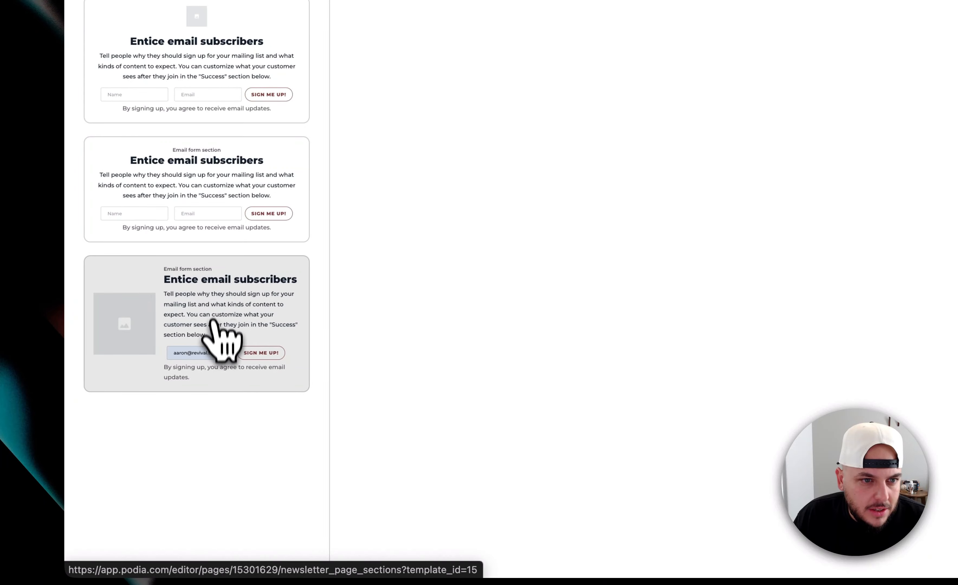
pyautogui.click(227, 313)
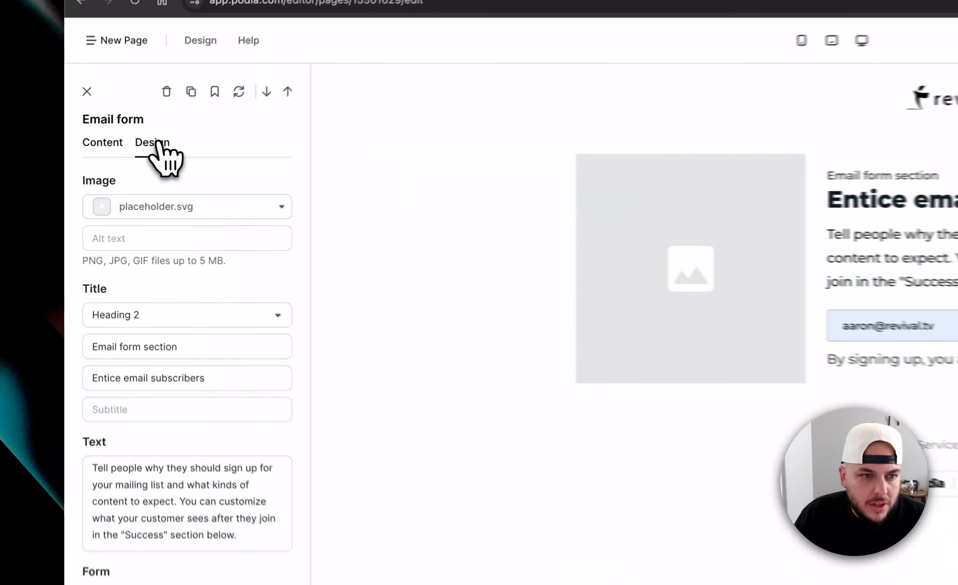
# Step: Increase the bottom padding of the email form section slightly in its design settings
pyautogui.click(112, 167)
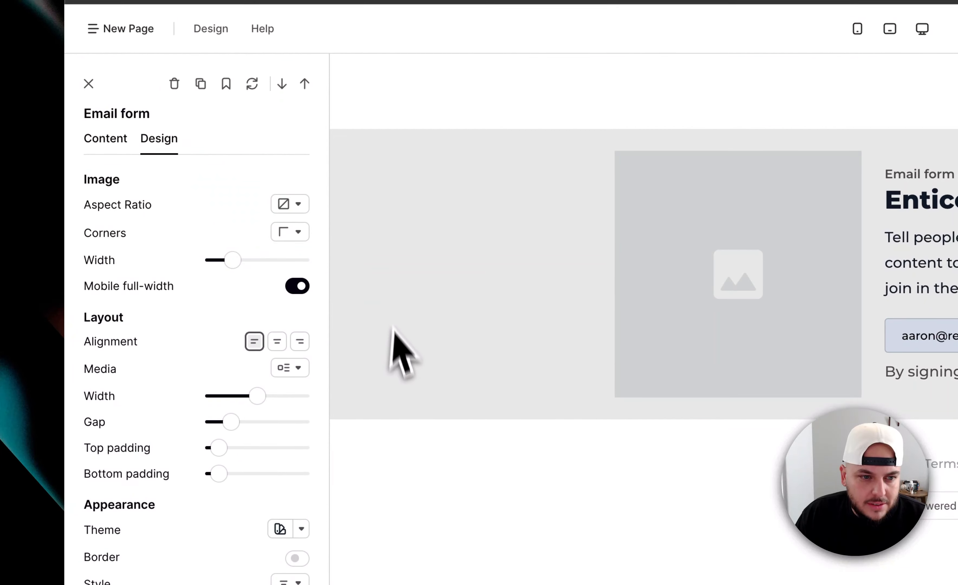
pyautogui.moveTo(217, 472); pyautogui.dragTo(228, 472)
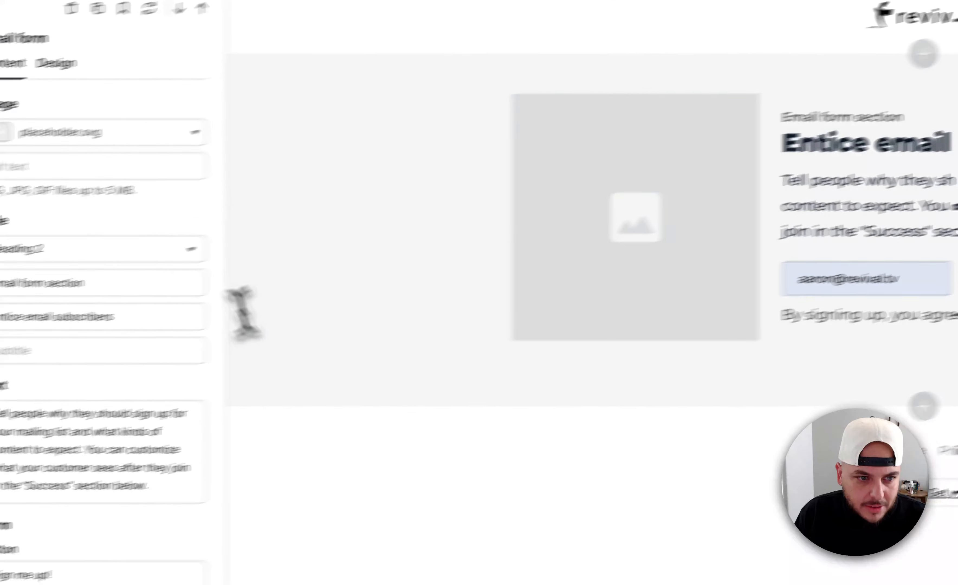
# Step: Clear the email form's pretitle and replace its title with "Our Free Welcome Guide to You"
pyautogui.tripleClick(184, 253)
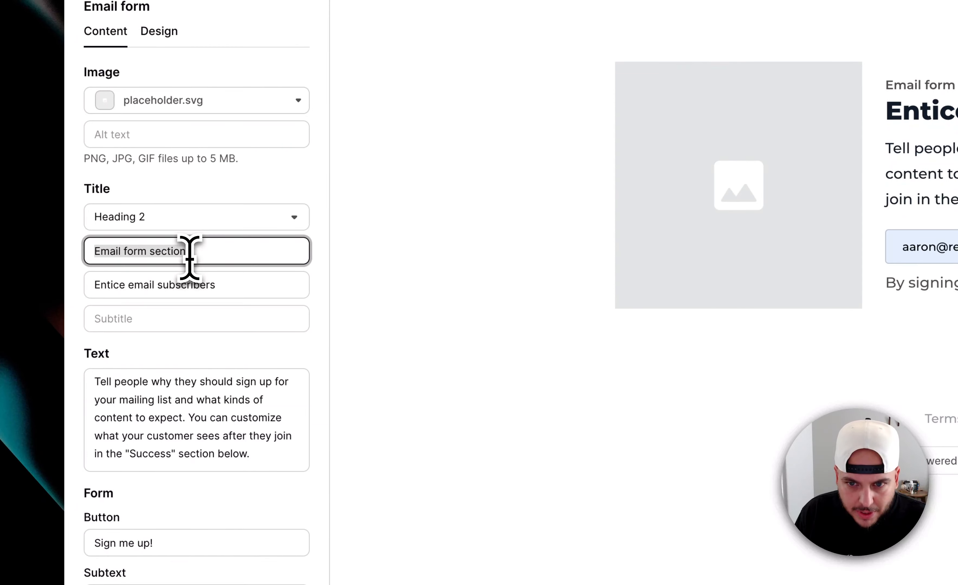
pyautogui.press('BackSpace')
pyautogui.tripleClick(233, 284)
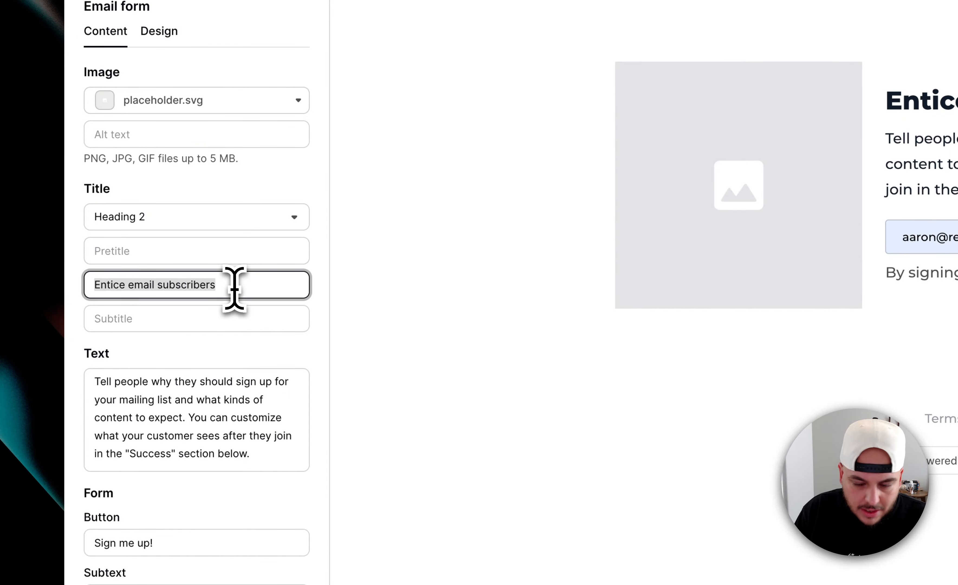
pyautogui.press('BackSpace')
pyautogui.click(194, 253)
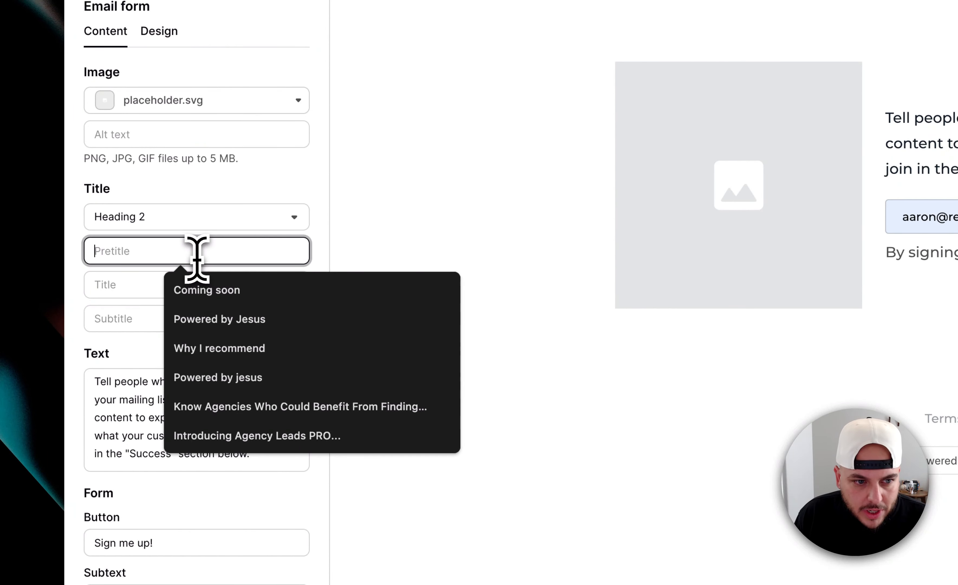
pyautogui.click(112, 291)
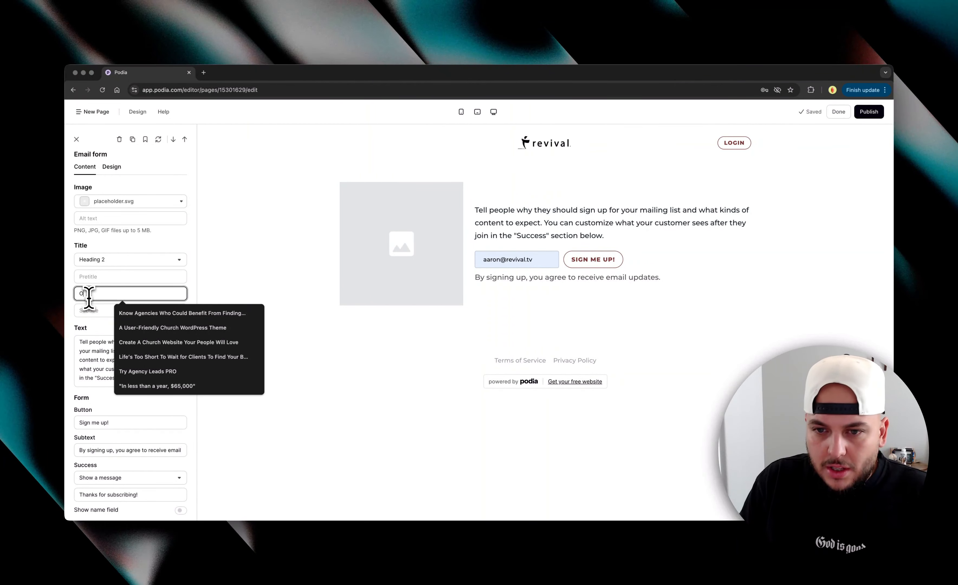
pyautogui.write('ur W')
pyautogui.press('BackSpace')
pyautogui.write('F')
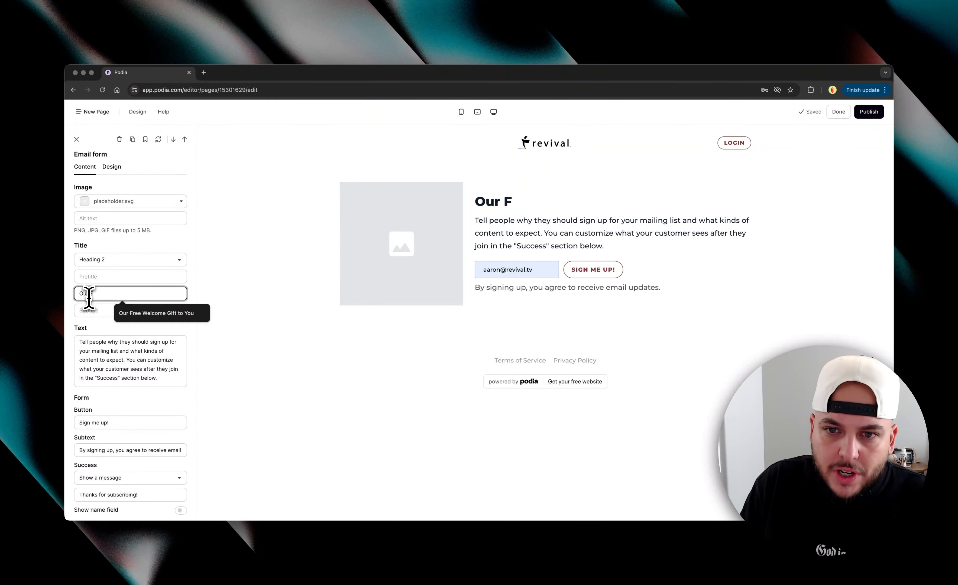
pyautogui.write('ree Welcome ')
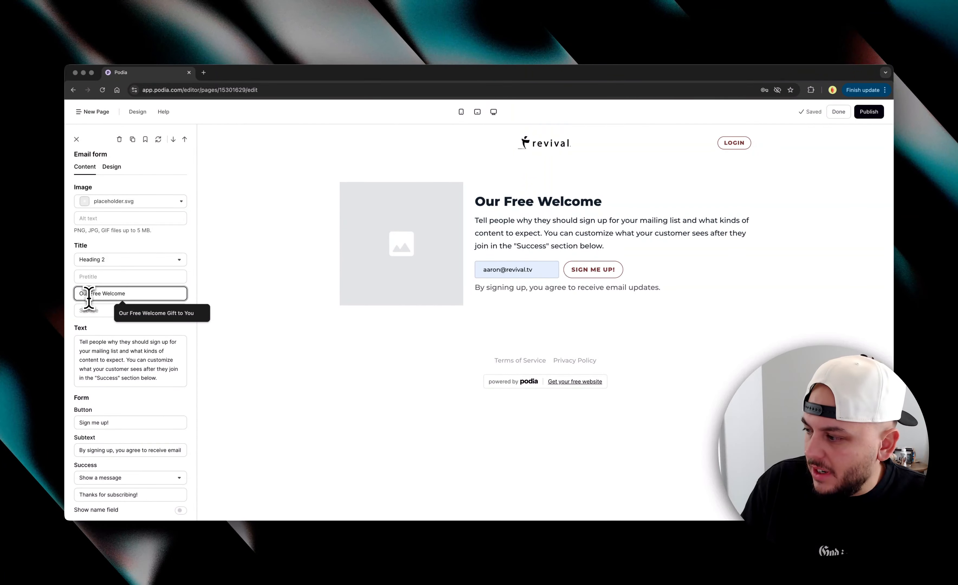
pyautogui.write('Guide to You')
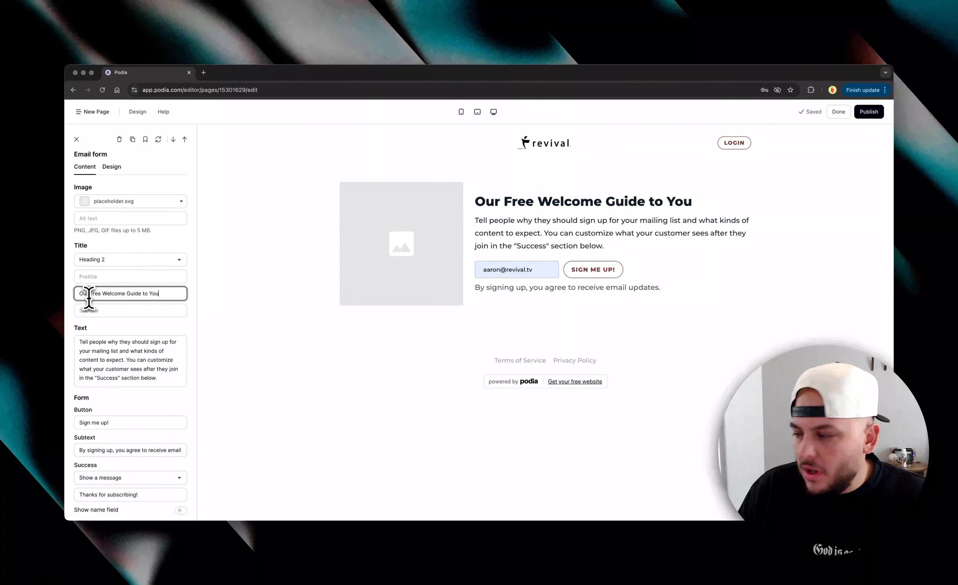
# Step: Set the email form's subtitle to "The Living Church, A Sermon Series About What a Church Really Is"
pyautogui.click(103, 310)
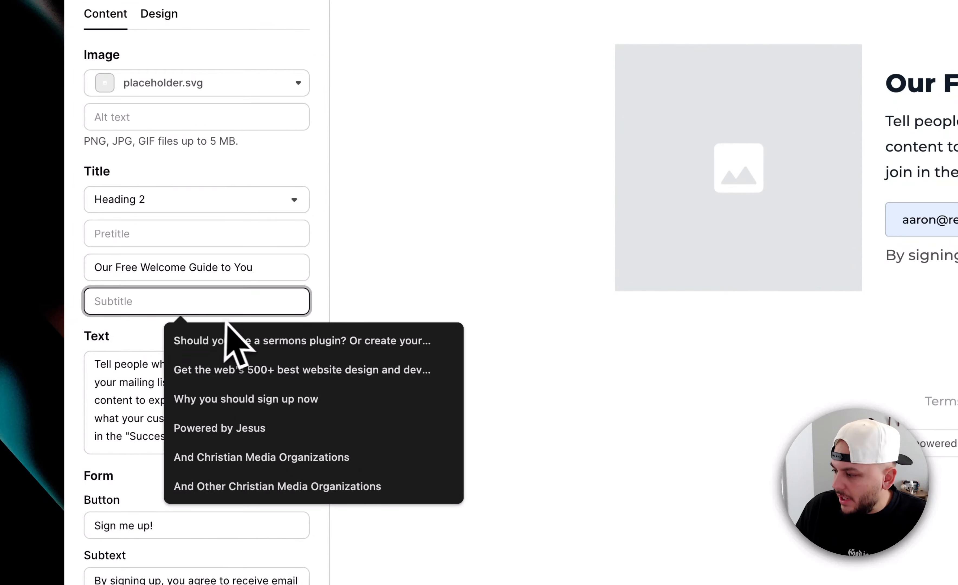
pyautogui.write('The Livin')
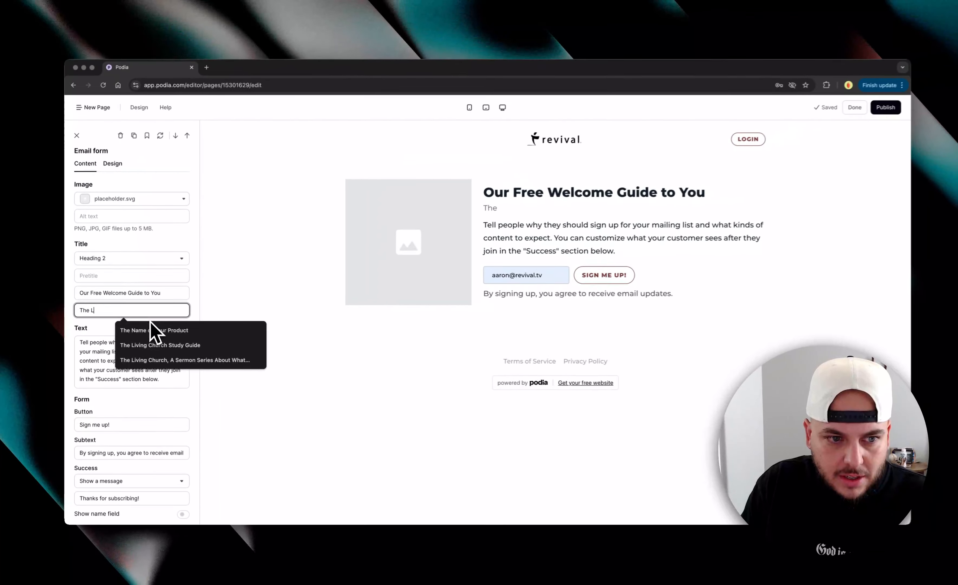
pyautogui.write('g Church')
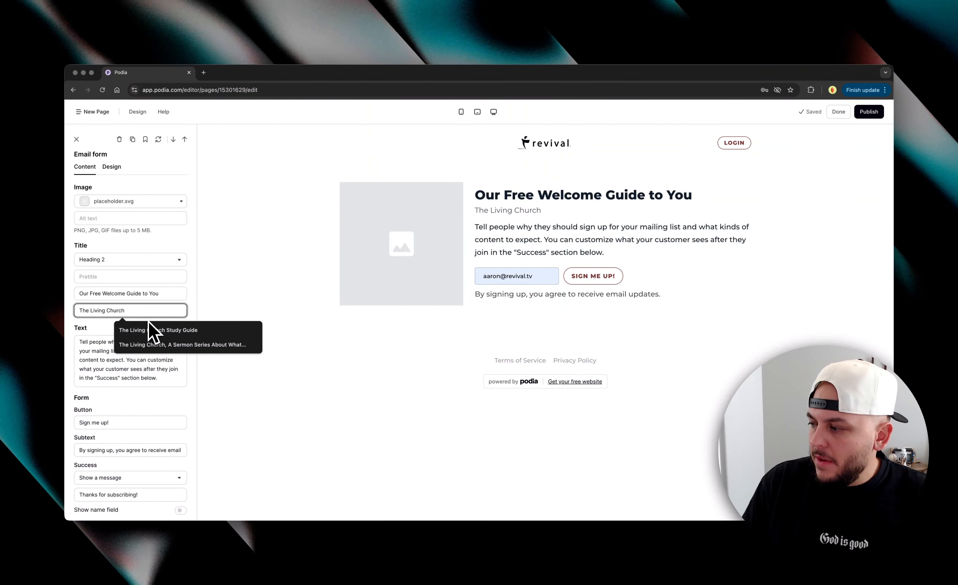
pyautogui.write(', A SERM')
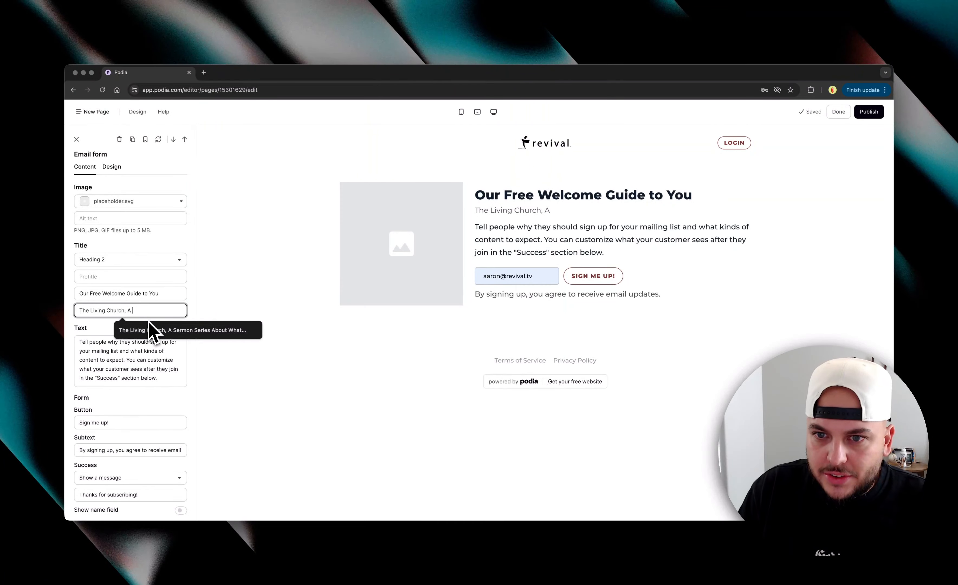
pyautogui.press('BackSpace')
pyautogui.press('BackSpace')
pyautogui.press('BackSpace')
pyautogui.write('ermo')
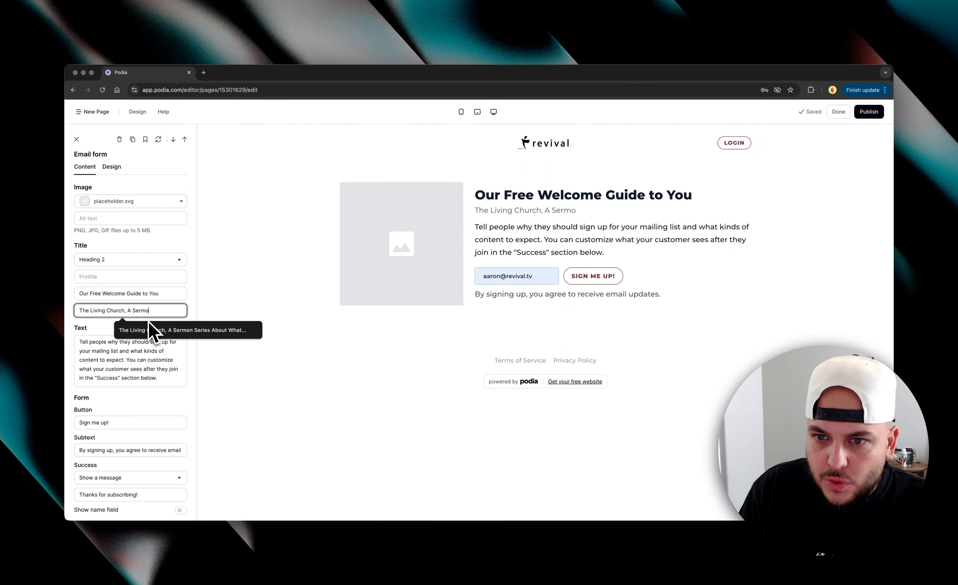
pyautogui.write('n Series')
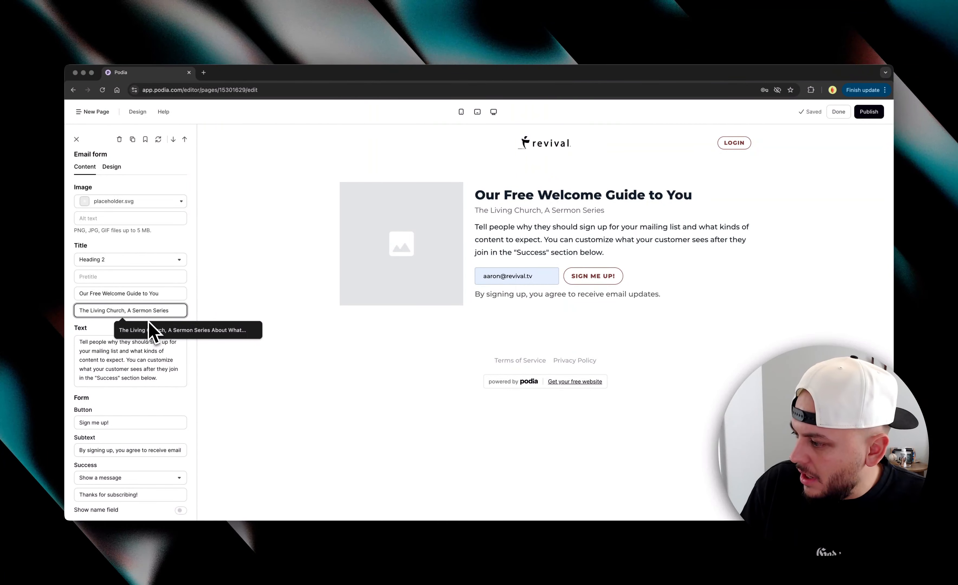
pyautogui.write(' About What a Chur')
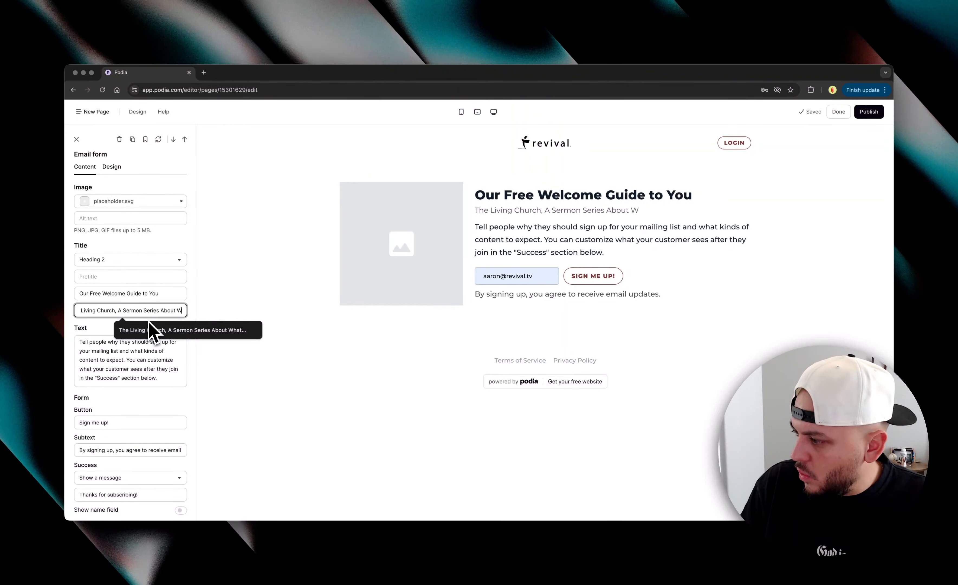
pyautogui.write('ch Really Is')
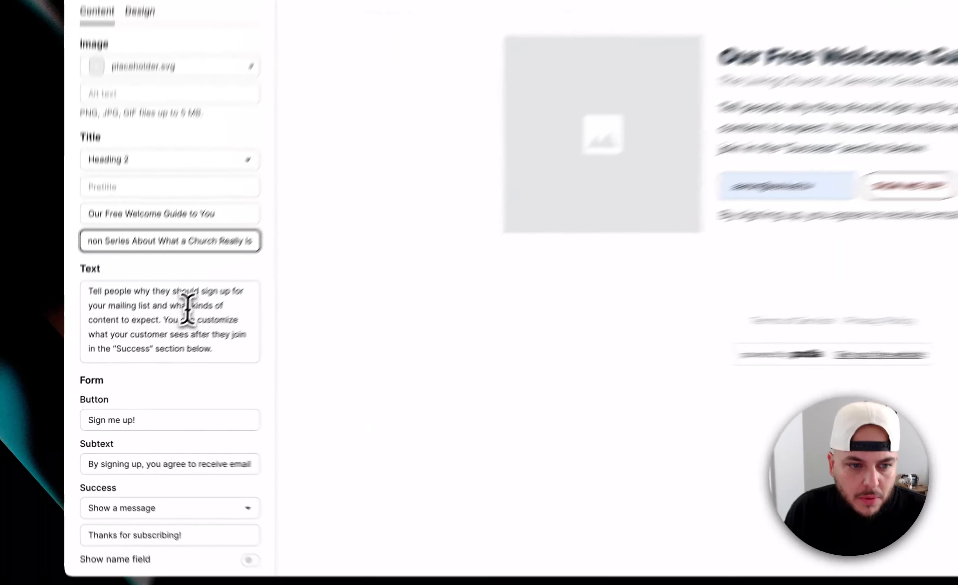
# Step: Replace the placeholder body text with copy about misconceptions of church and a thank-you offer of The Living Church sermon series
pyautogui.tripleClick(188, 309)
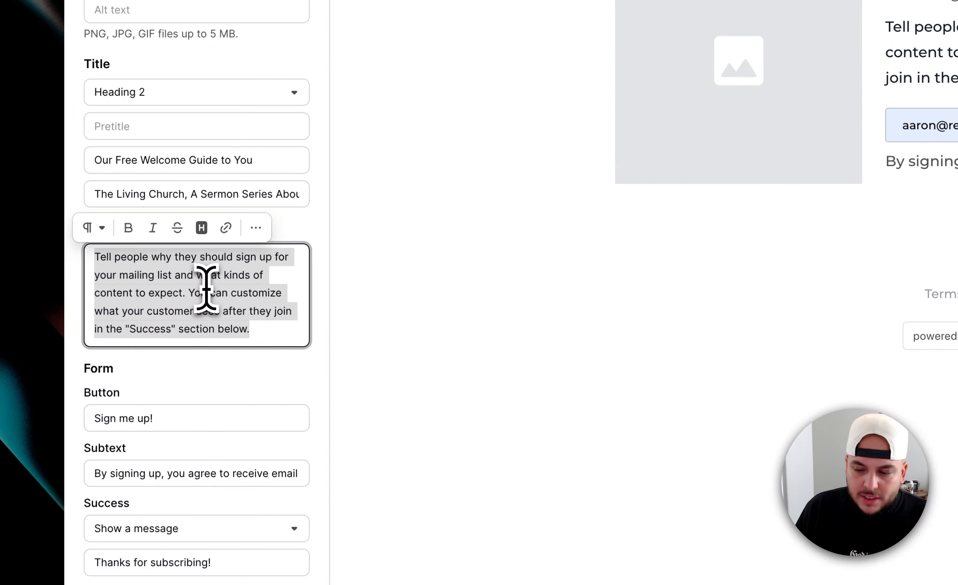
pyautogui.press('BackSpace')
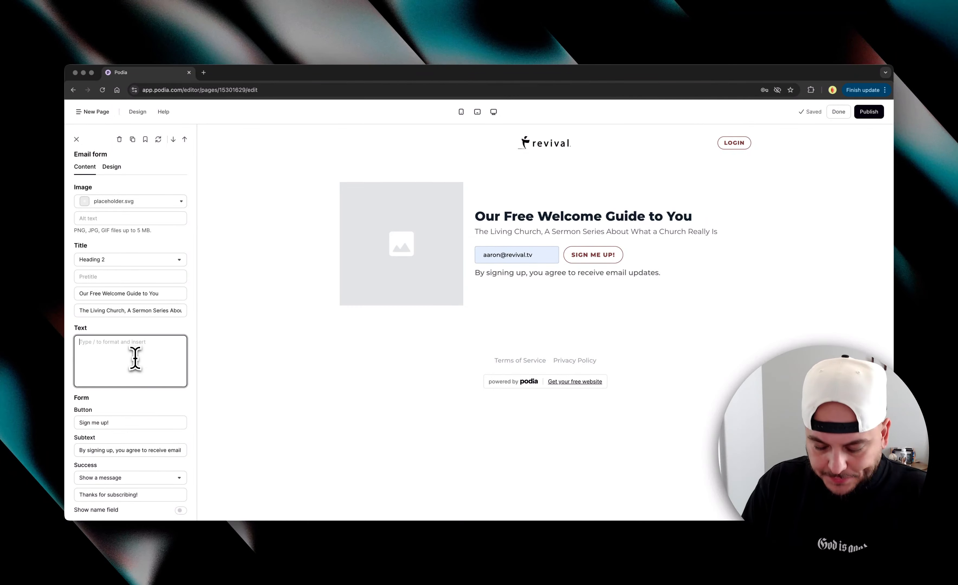
pyautogui.write('There are many misconceptions today about what a church really is. Many people believe a church is a building. Others think church is somethi')
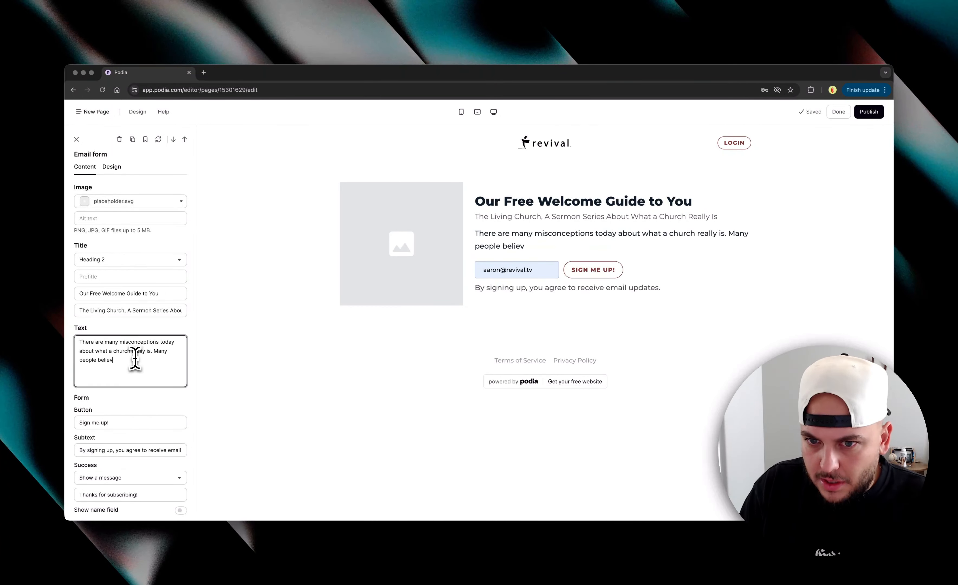
pyautogui.write('ng a place you go on Sundays. This is not the case.')
pyautogui.press('Return')
pyautogui.write("As a thank you for coming by, we'd")
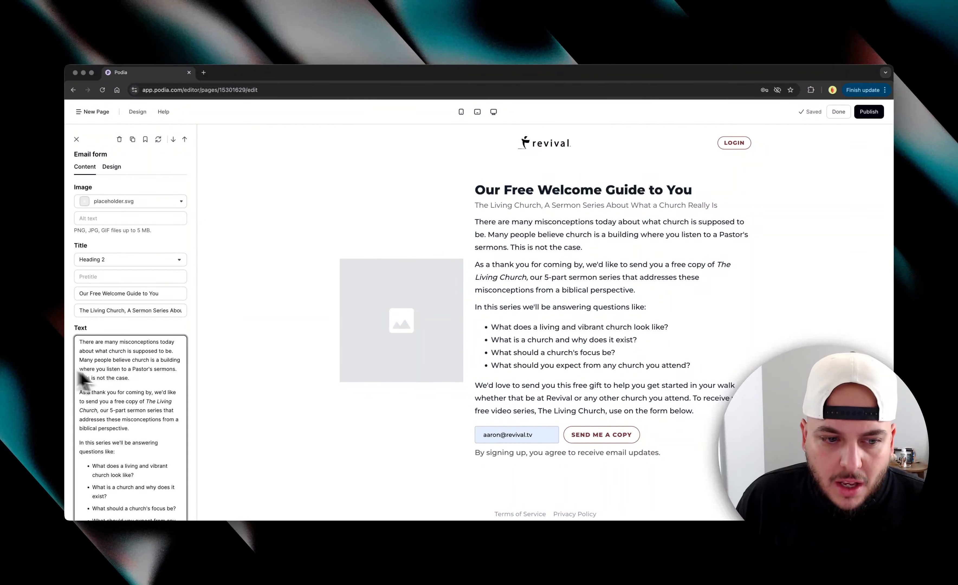
# Step: Enable the name field on the email form so that it collects names along with email addresses
pyautogui.scroll(-10, 132, 407)
pyautogui.scroll(3, 133, 406)
pyautogui.scroll(-2, 253, 353)
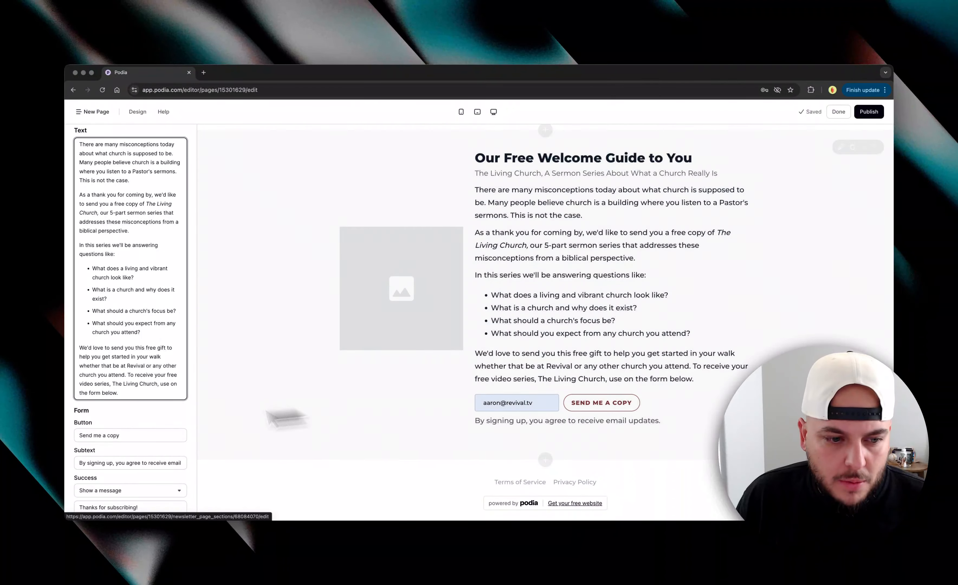
pyautogui.scroll(-4, 135, 475)
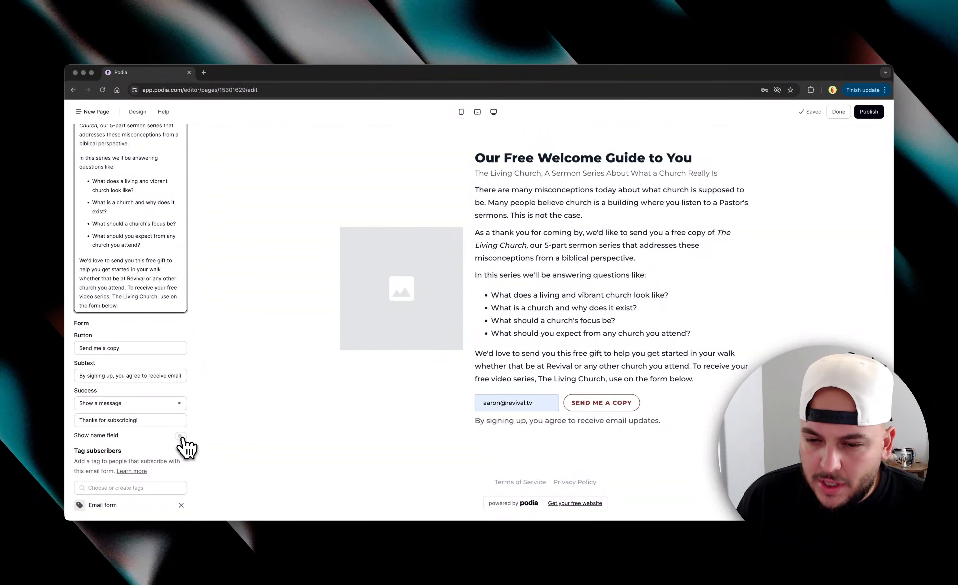
pyautogui.click(181, 436)
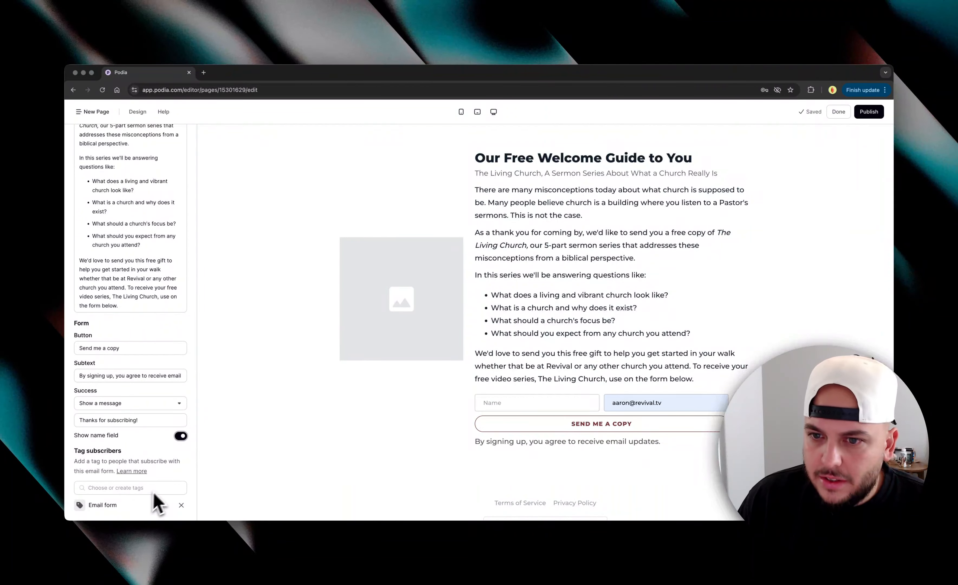
# Step: Create a new subscriber tag "Free Gift" and assign it to people who subscribe through this email form
pyautogui.scroll(2, 398, 397)
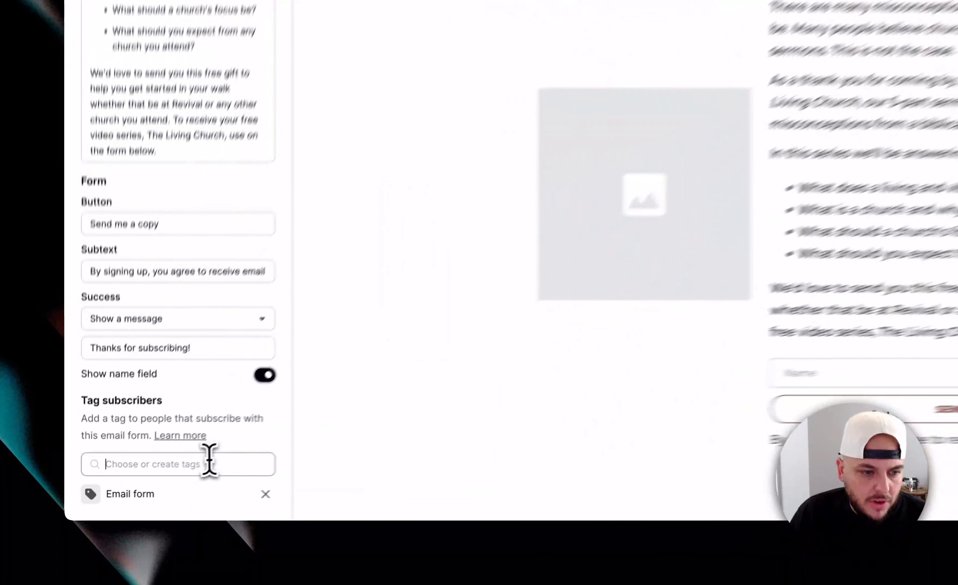
pyautogui.click(146, 488)
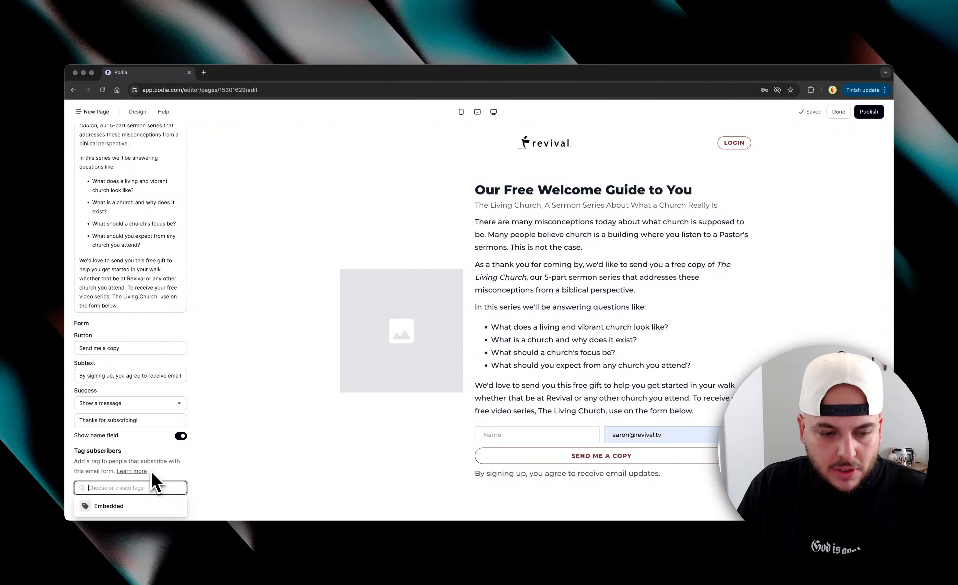
pyautogui.write('Free Gift')
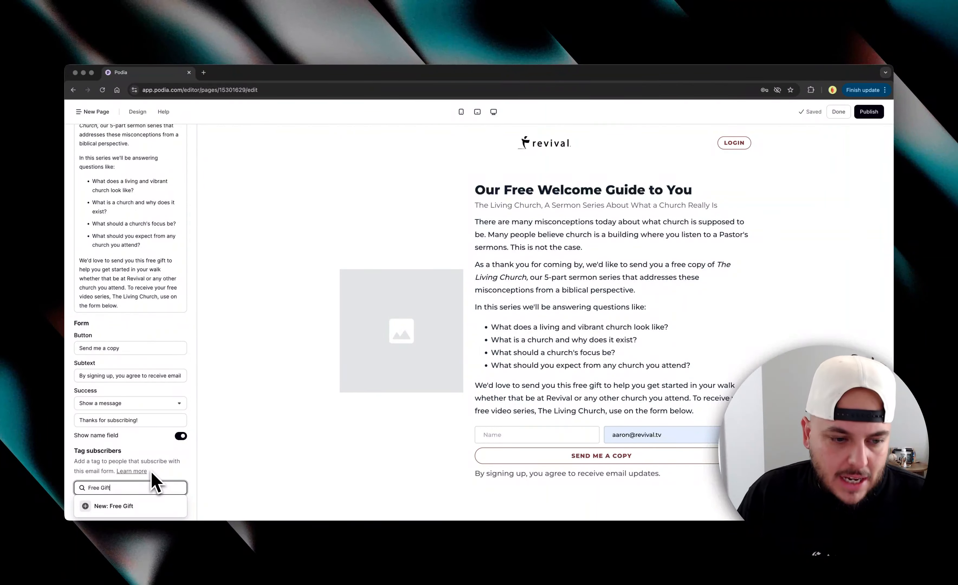
pyautogui.click(137, 508)
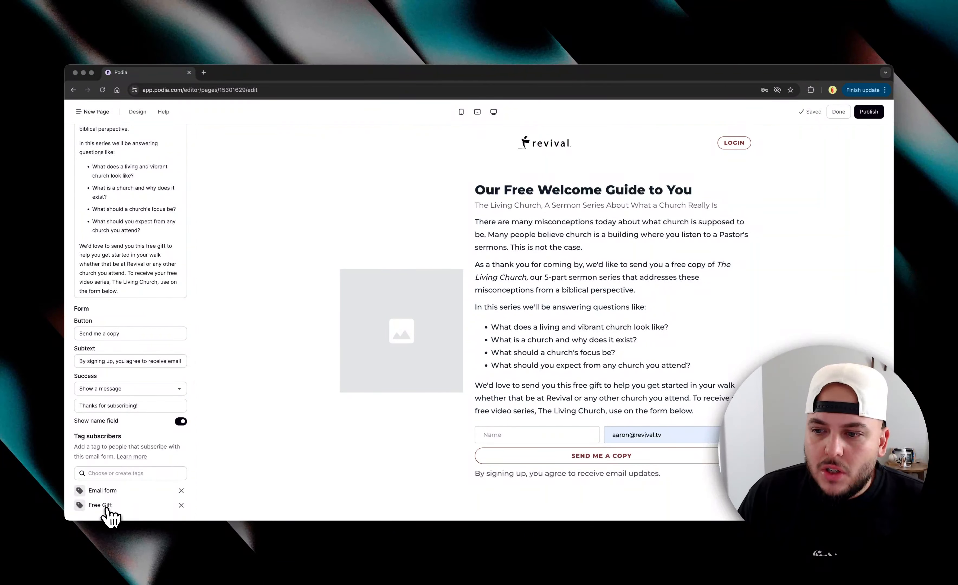
pyautogui.scroll(10, 158, 468)
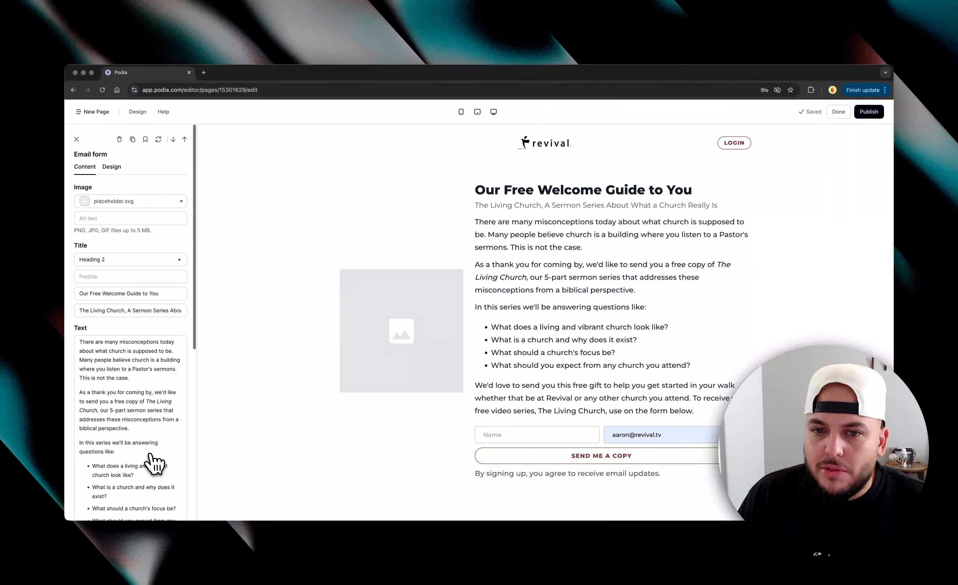
pyautogui.scroll(-2, 695, 324)
pyautogui.scroll(2, 684, 335)
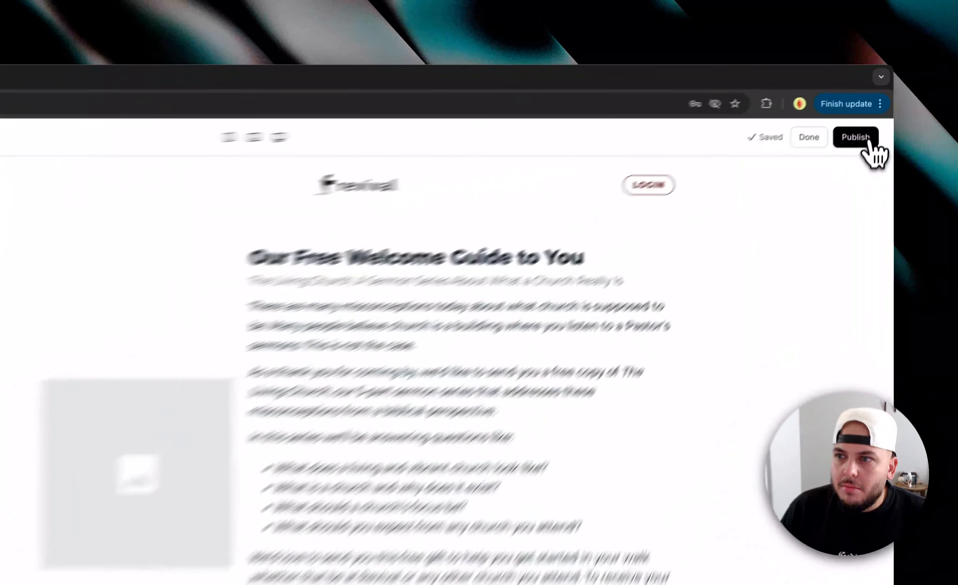
# Step: Publish the landing page and check its name and email form on the live site
pyautogui.click(868, 112)
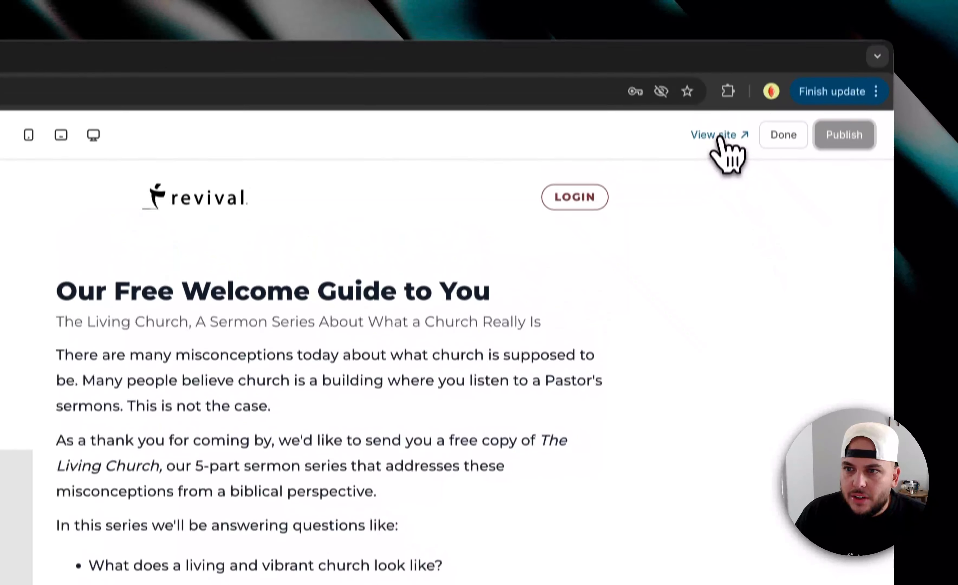
pyautogui.click(719, 42)
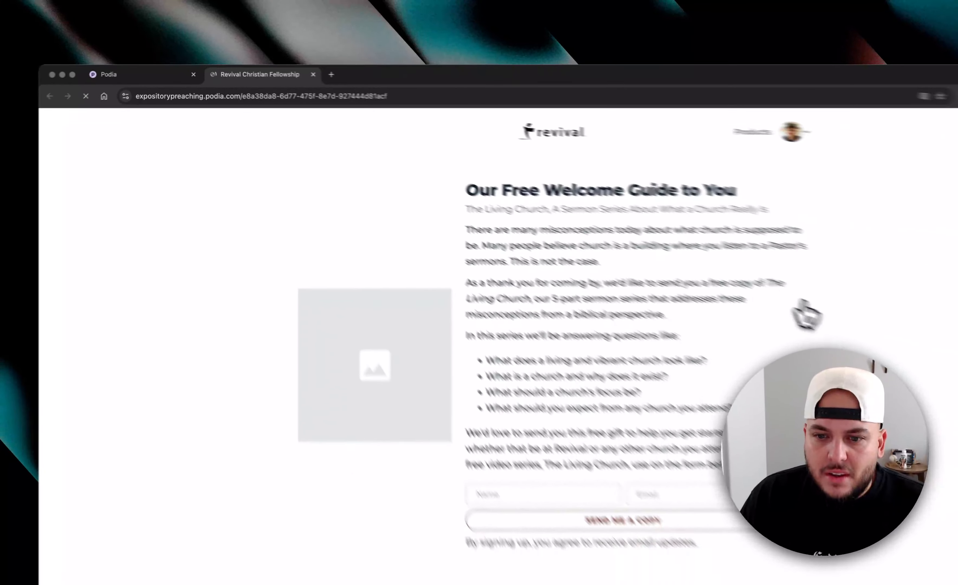
pyautogui.scroll(-1, 607, 271)
pyautogui.scroll(1, 598, 268)
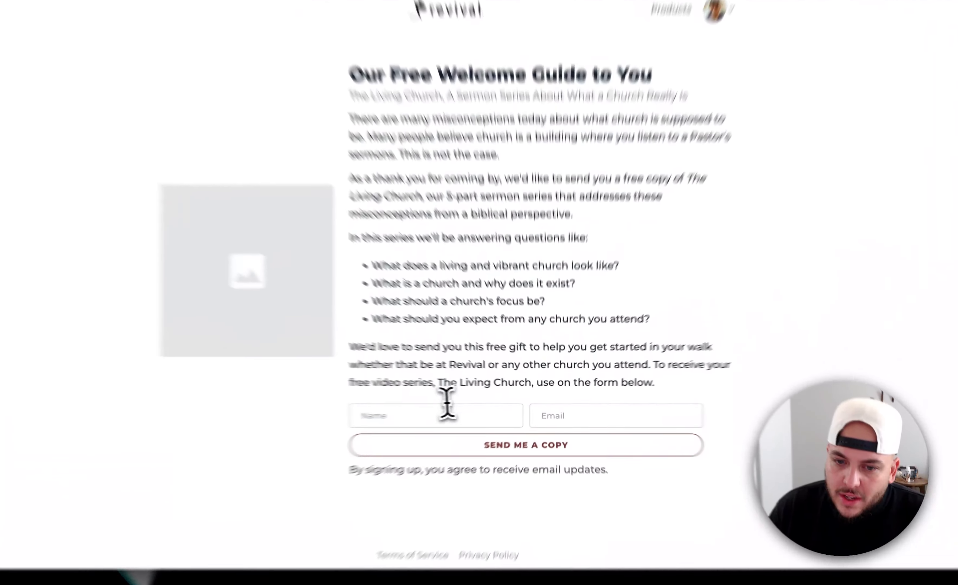
pyautogui.click(463, 410)
pyautogui.click(586, 422)
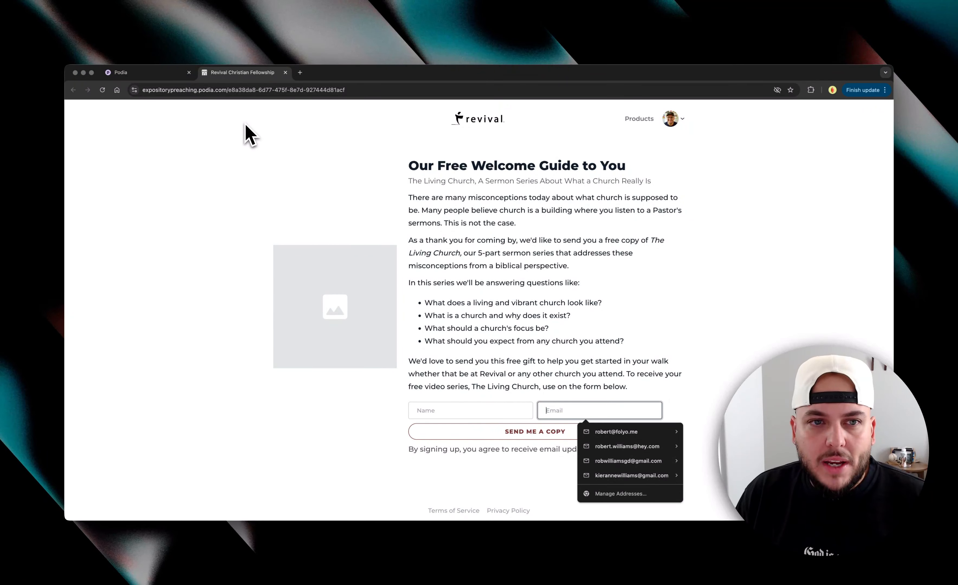
pyautogui.press('super+w')
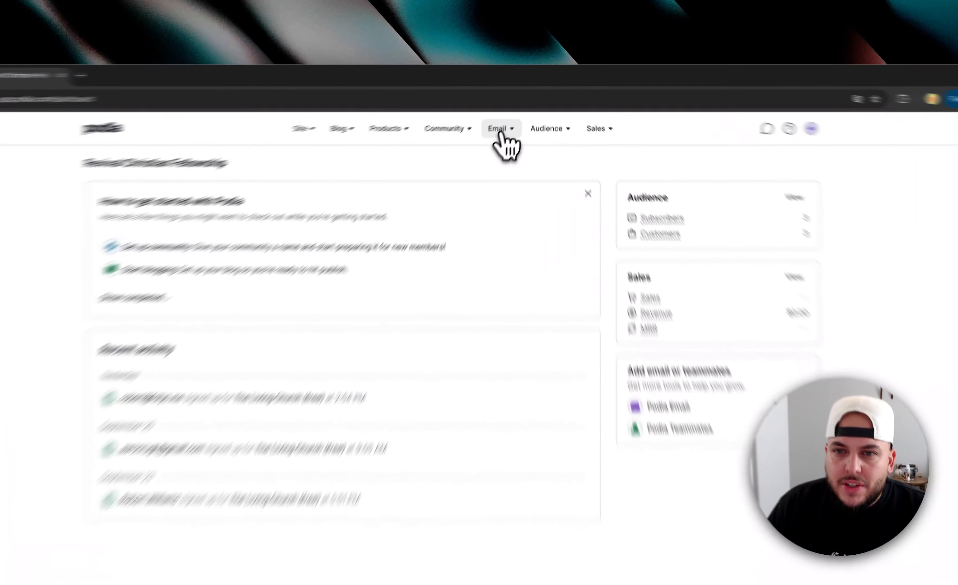
# Step: Create a new email campaign and name it "Free Gift"
pyautogui.click(511, 113)
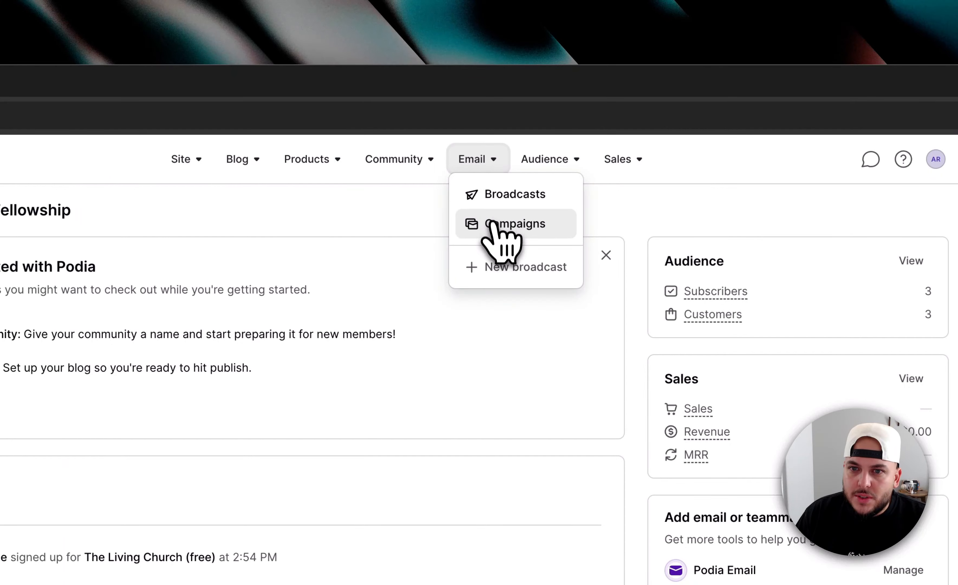
pyautogui.click(495, 232)
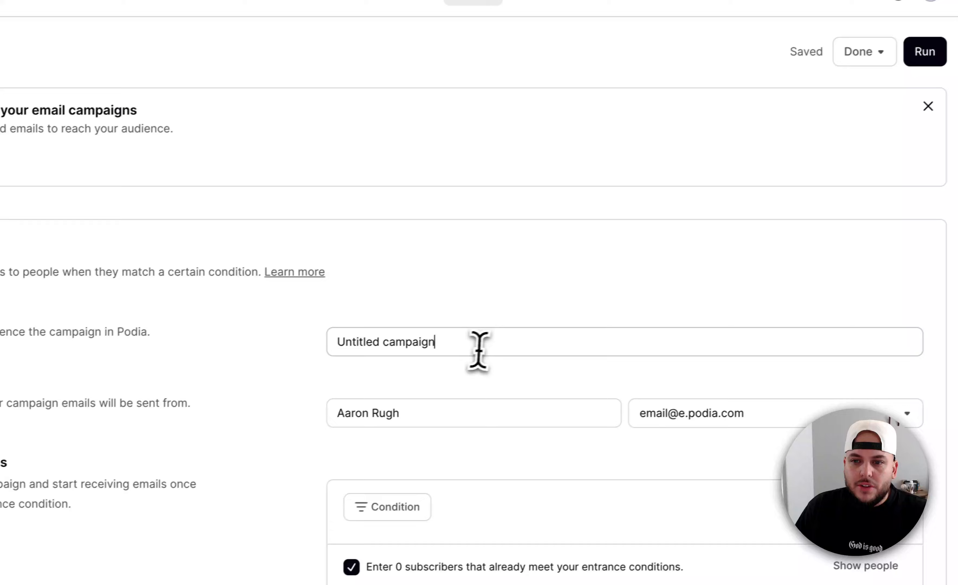
pyautogui.tripleClick(492, 342)
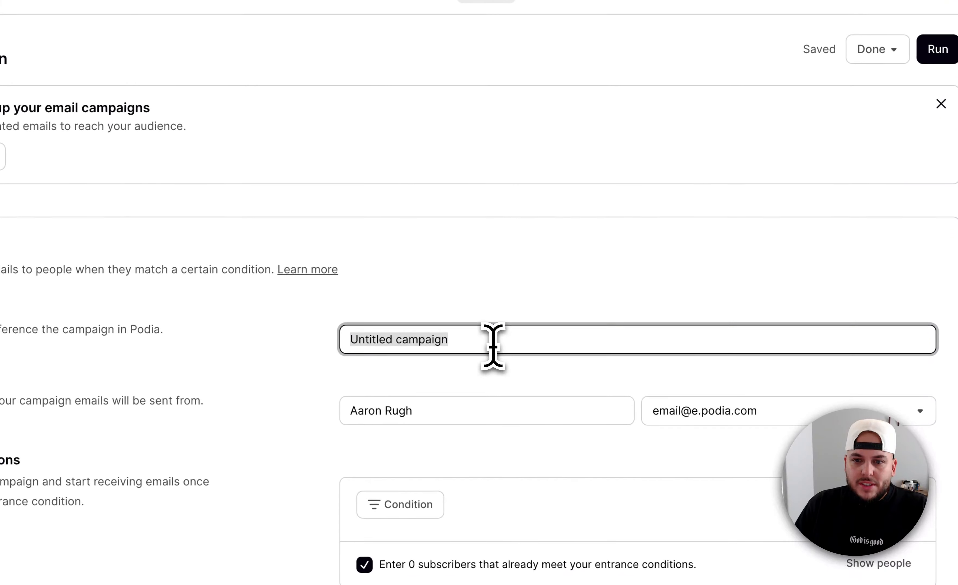
pyautogui.write('Free Gift')
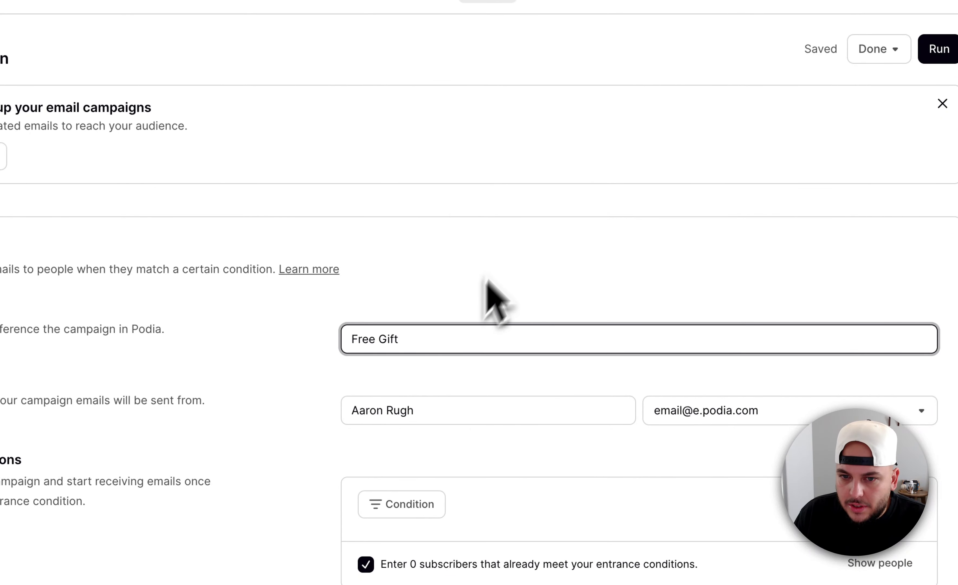
pyautogui.click(519, 285)
# Step: Add an entrance condition to the campaign for people tagged with "Free Gift"
pyautogui.scroll(-2, 520, 299)
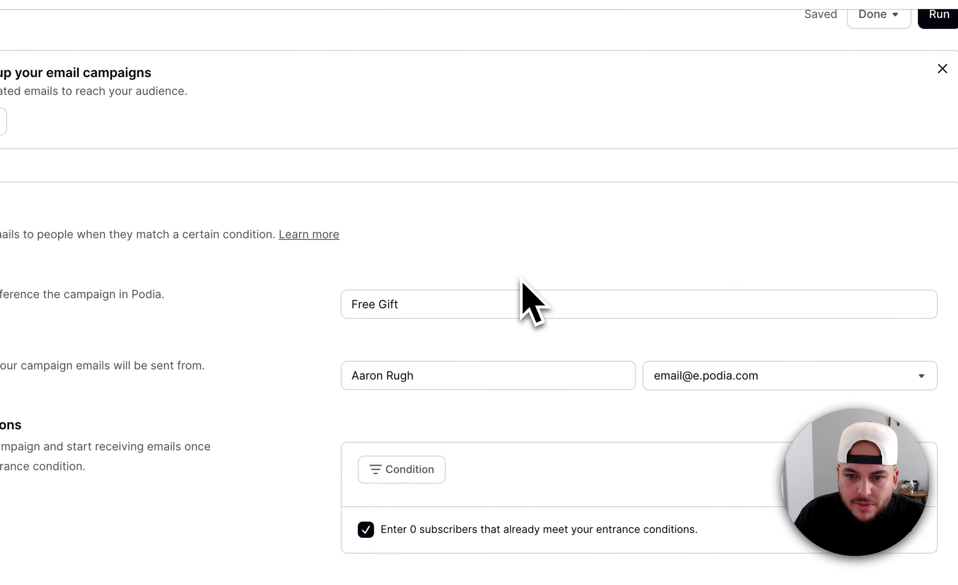
pyautogui.click(324, 282)
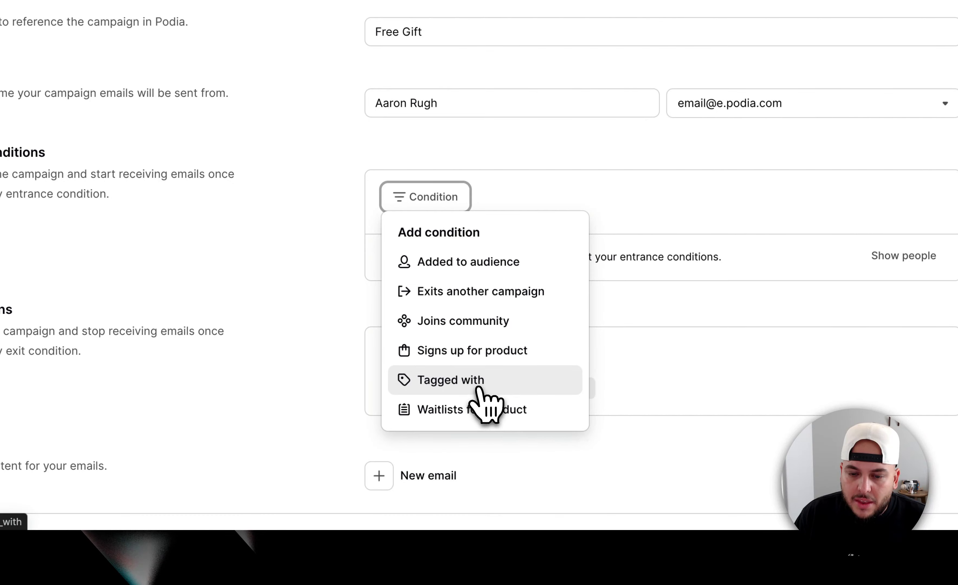
pyautogui.click(378, 466)
pyautogui.click(468, 265)
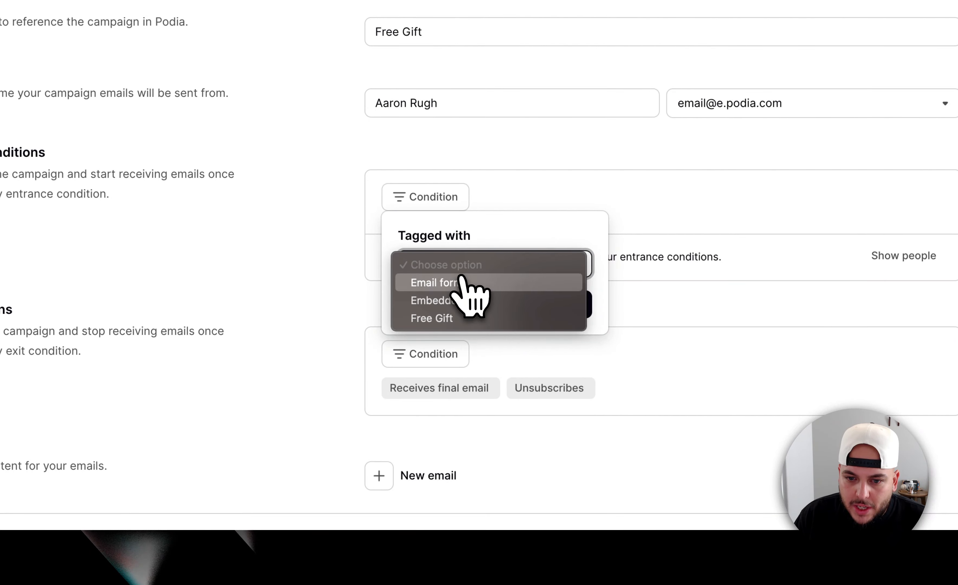
pyautogui.click(438, 316)
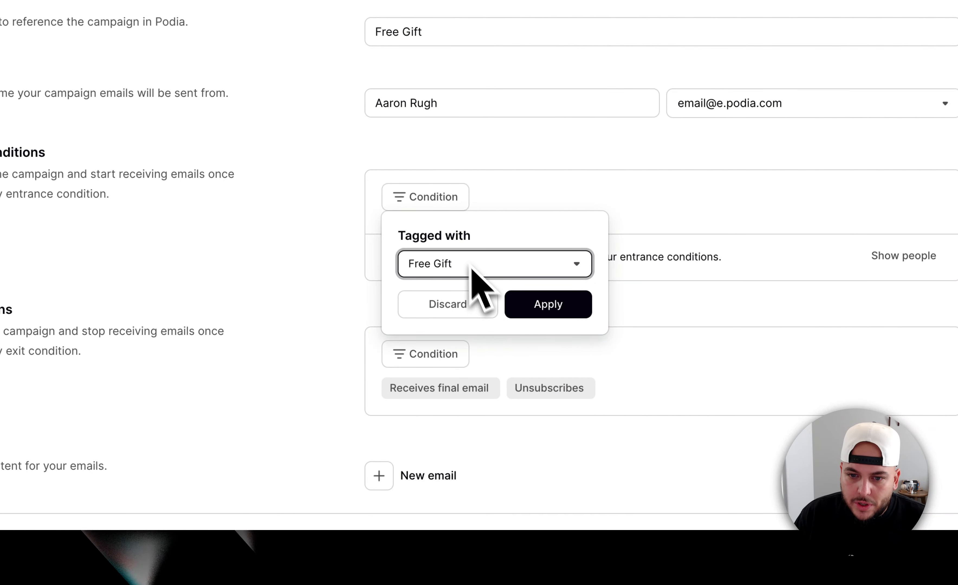
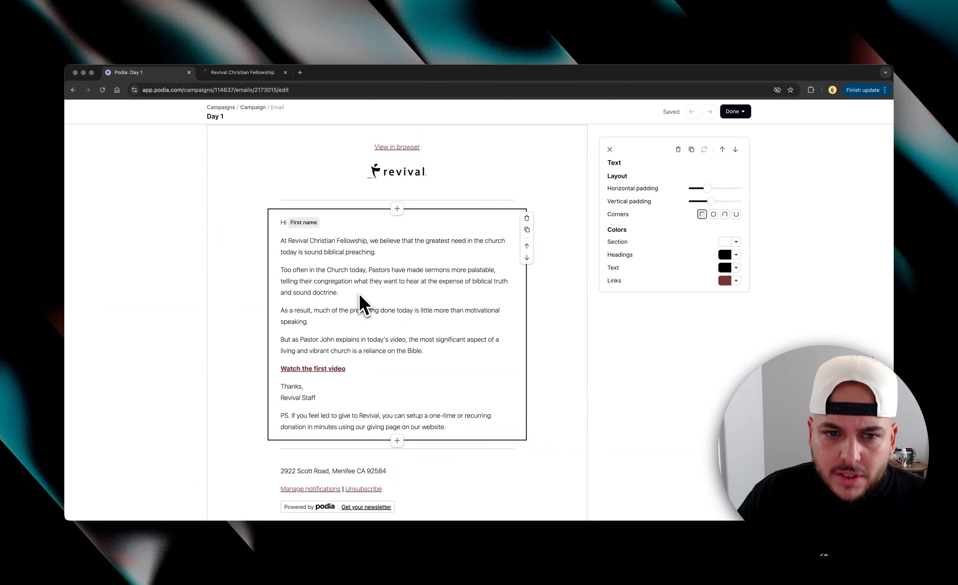
# Step: Review the Day 1 email's body copy, "Watch the first video" link, sign-off and PS line
pyautogui.scroll(-1, 360, 297)
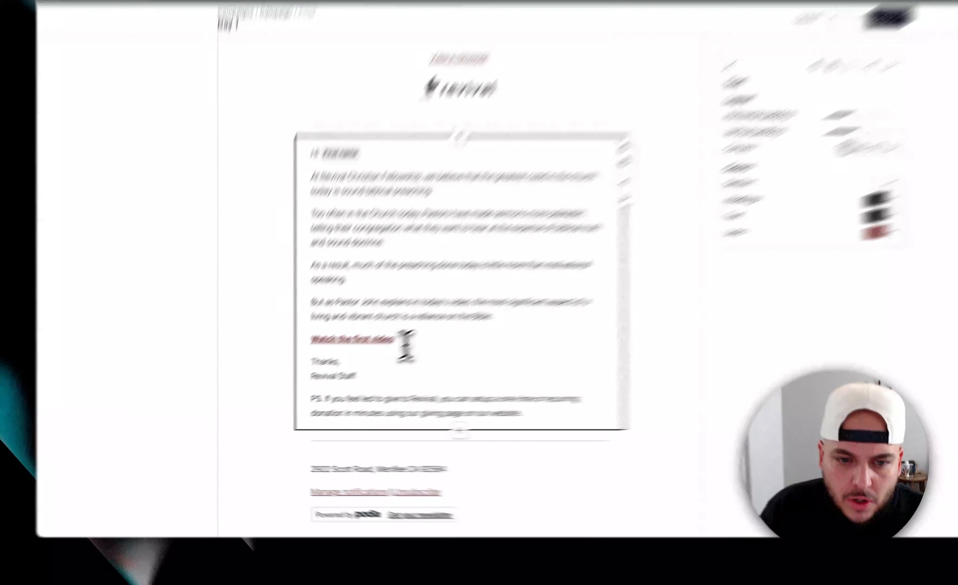
pyautogui.moveTo(346, 365); pyautogui.dragTo(277, 369)
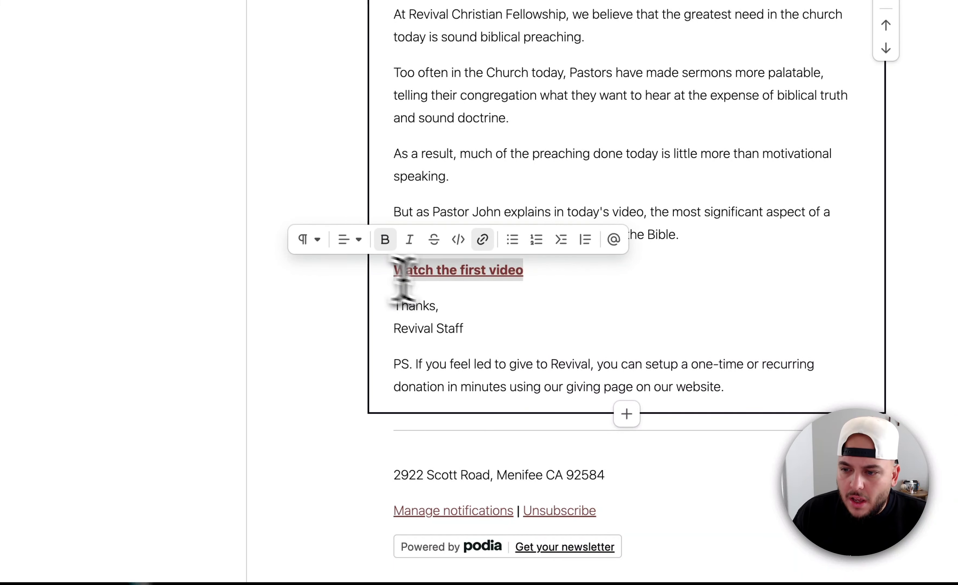
pyautogui.click(573, 315)
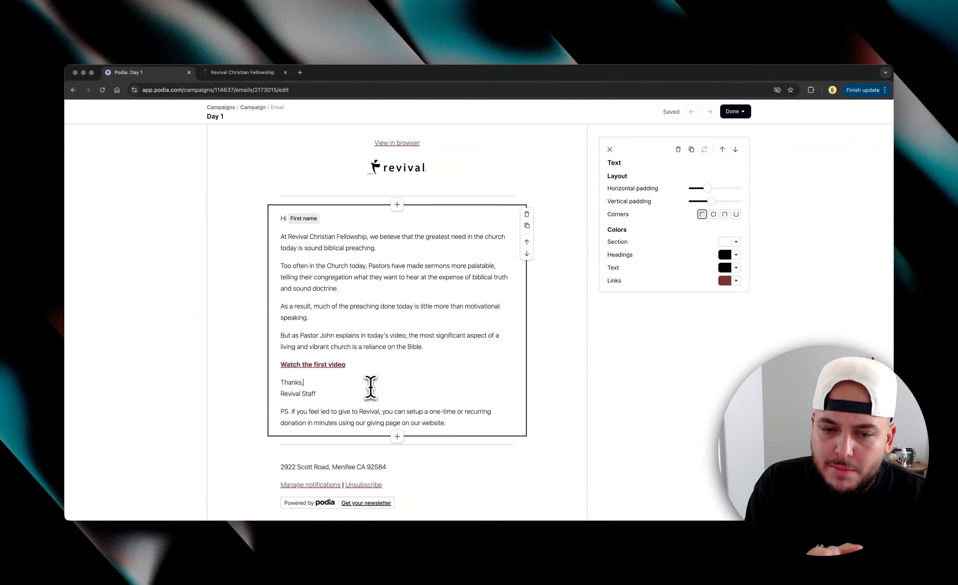
pyautogui.scroll(5, 371, 387)
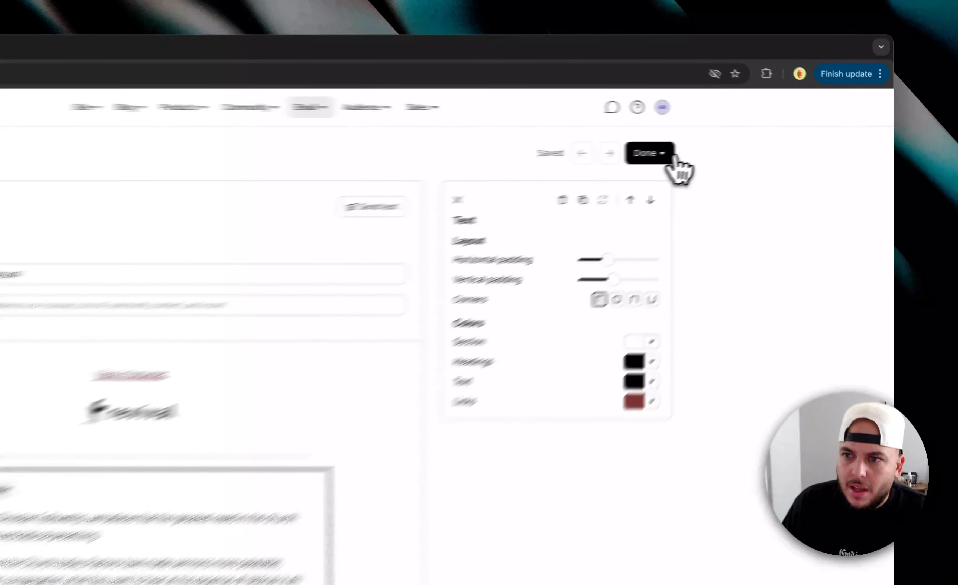
pyautogui.click(734, 142)
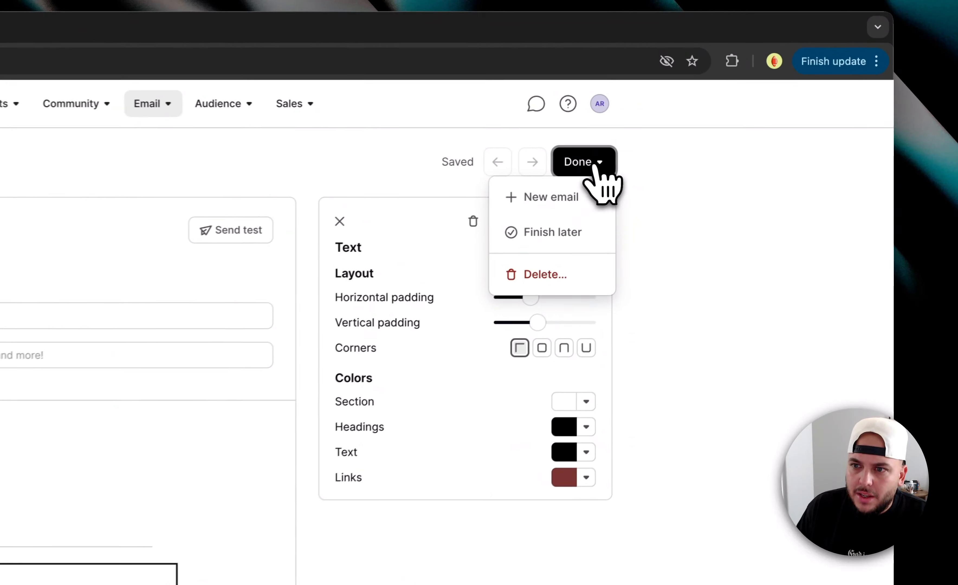
pyautogui.click(587, 163)
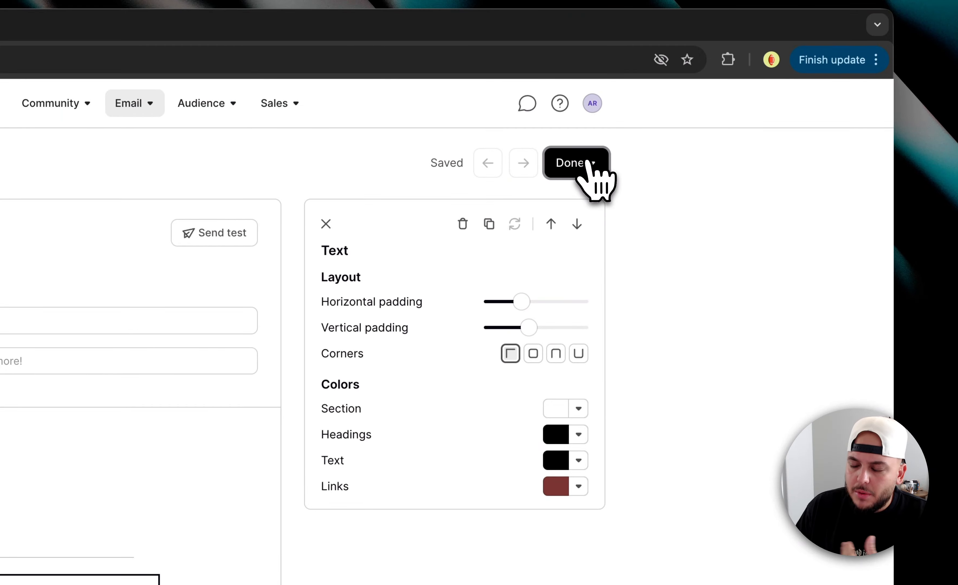
pyautogui.scroll(-3, 641, 229)
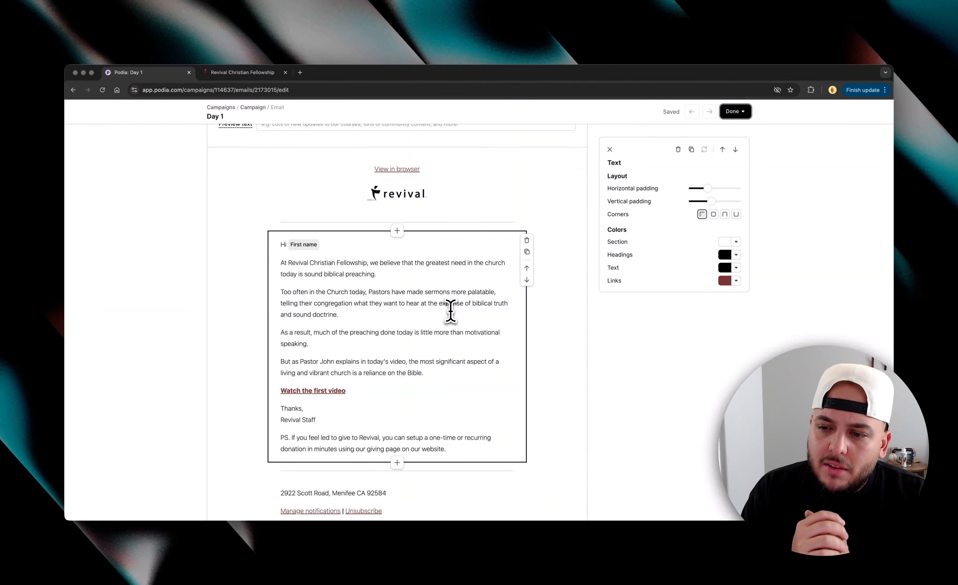
pyautogui.scroll(-2, 469, 306)
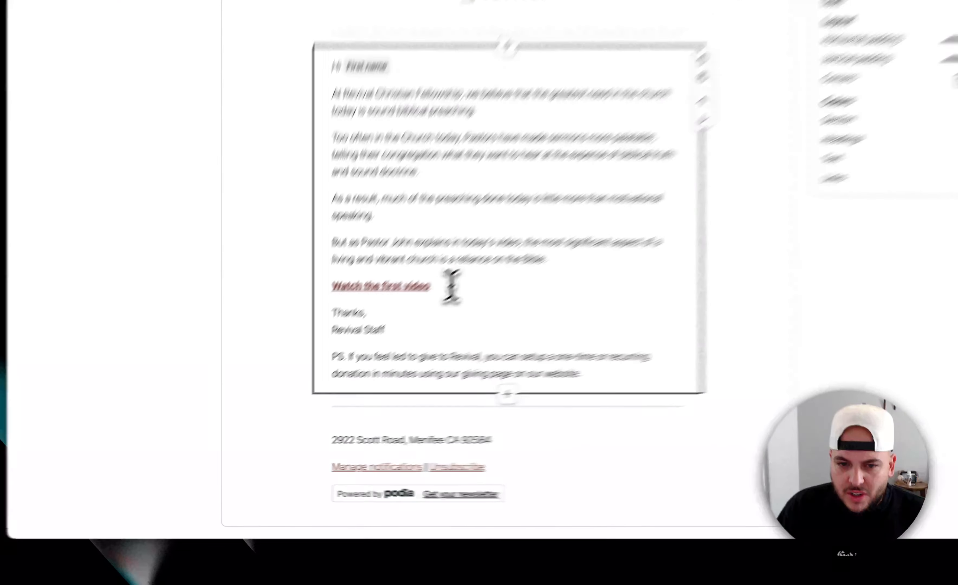
pyautogui.click(349, 286)
pyautogui.click(444, 321)
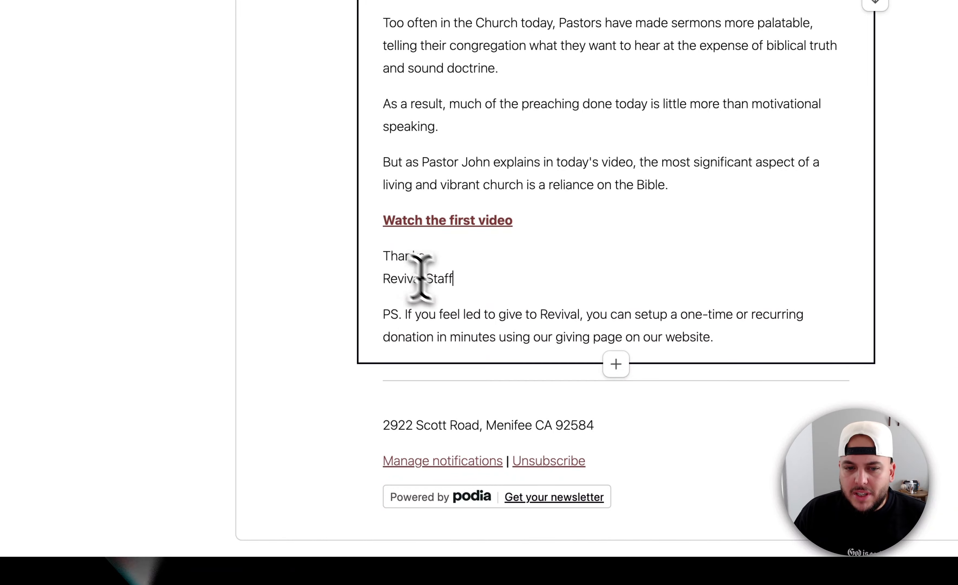
pyautogui.doubleClick(391, 314)
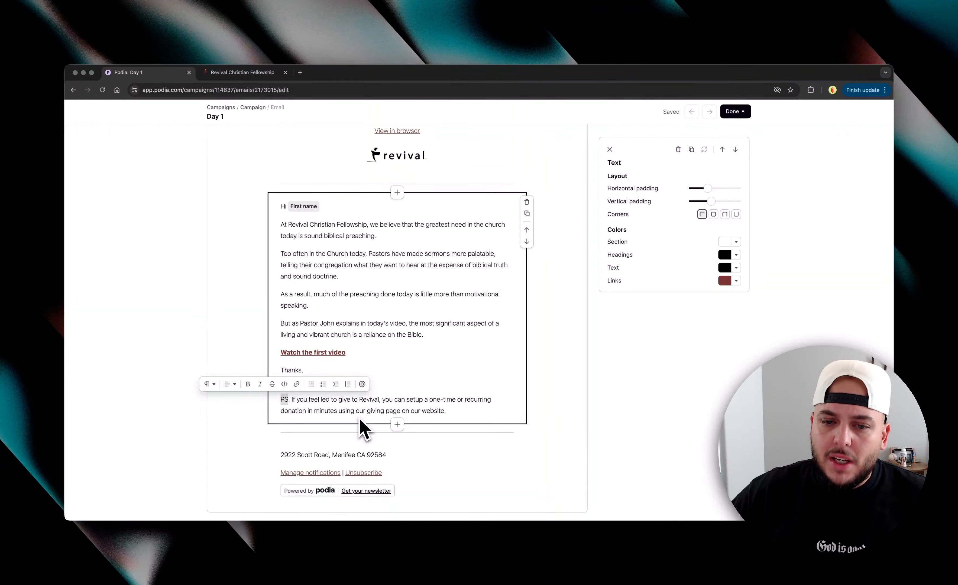
pyautogui.click(367, 410)
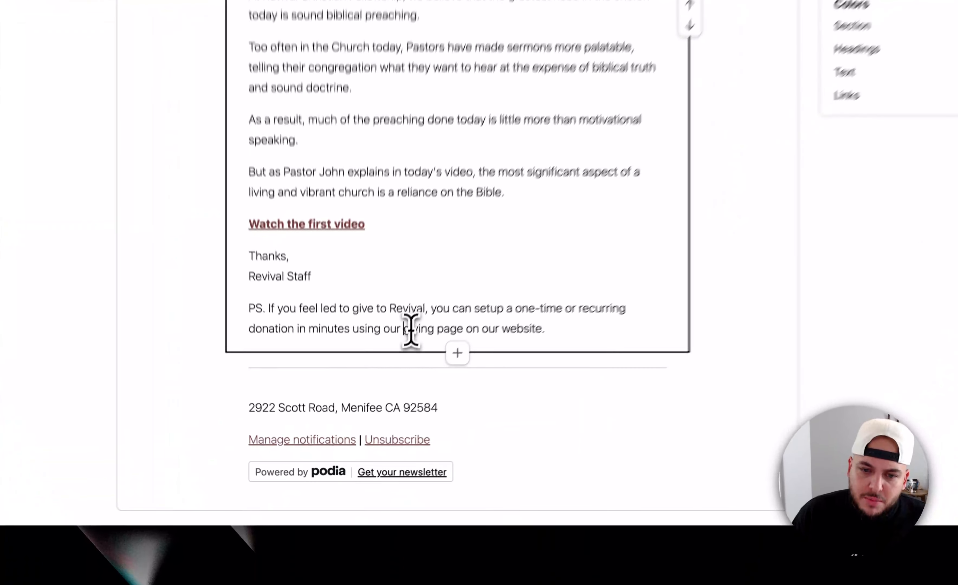
pyautogui.moveTo(410, 329); pyautogui.dragTo(466, 329)
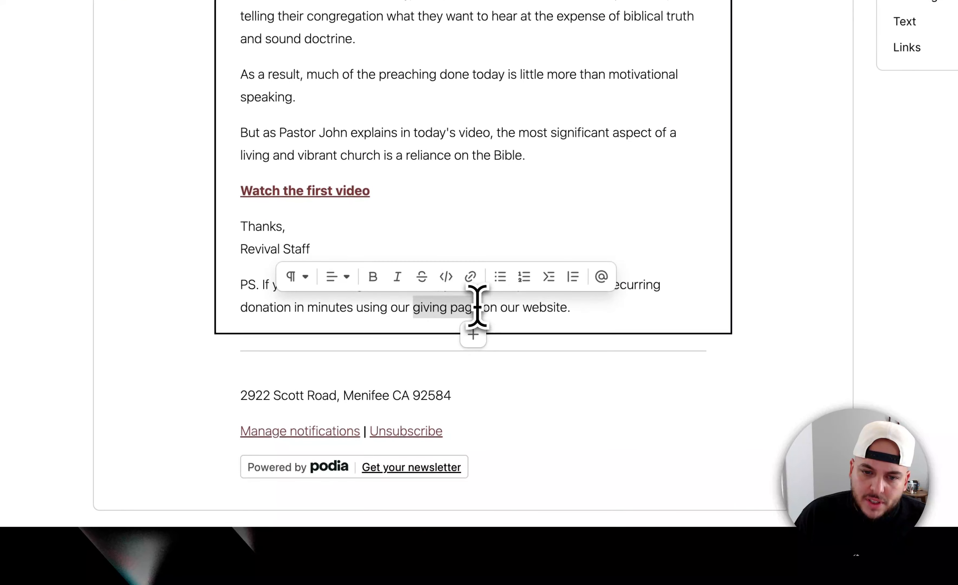
pyautogui.click(455, 300)
pyautogui.write('https')
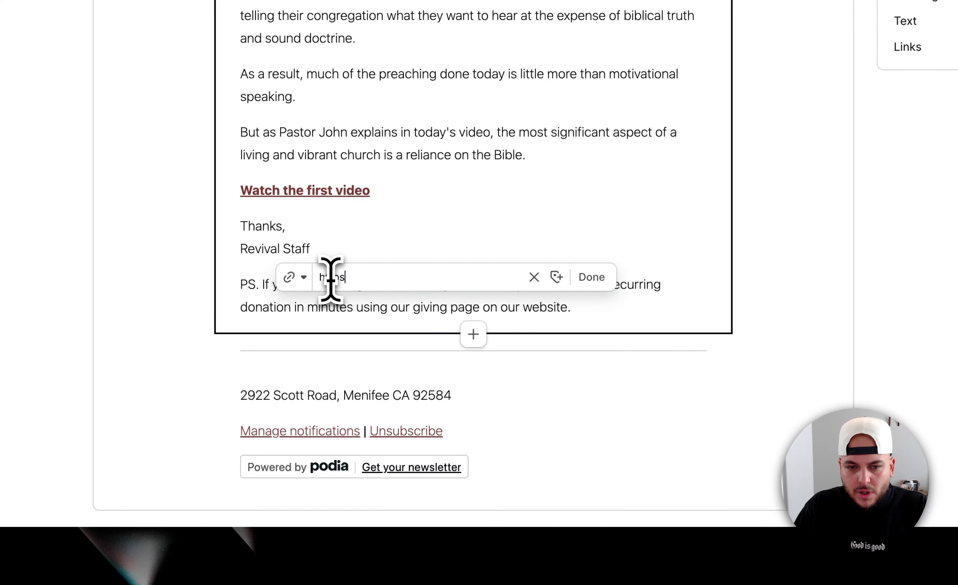
pyautogui.write('://revival.tv/giving')
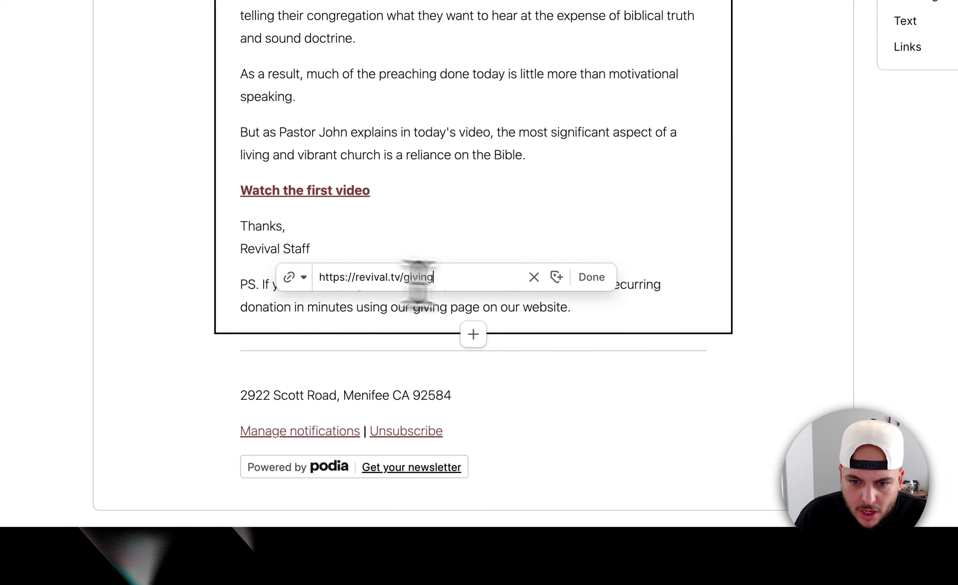
pyautogui.press('Return')
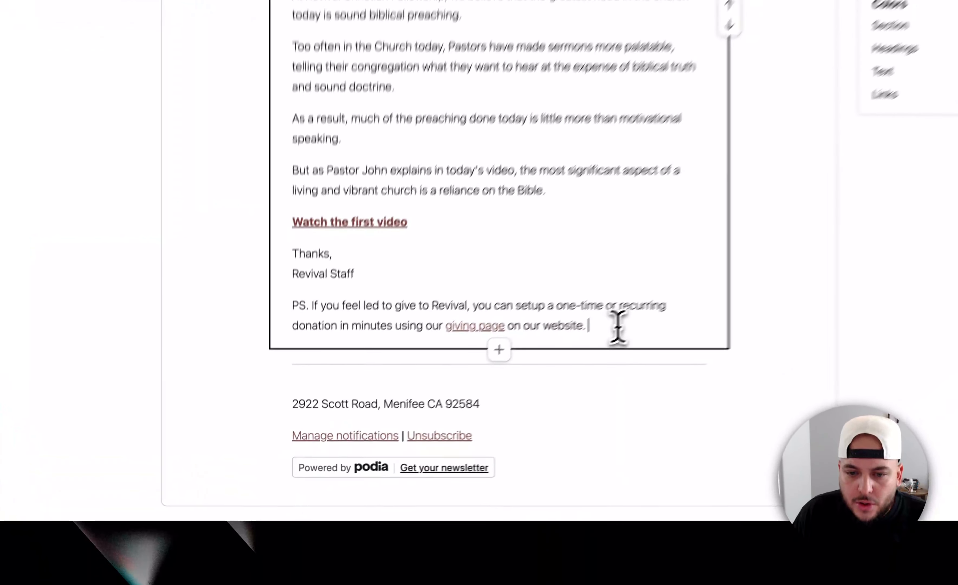
pyautogui.tripleClick(293, 404)
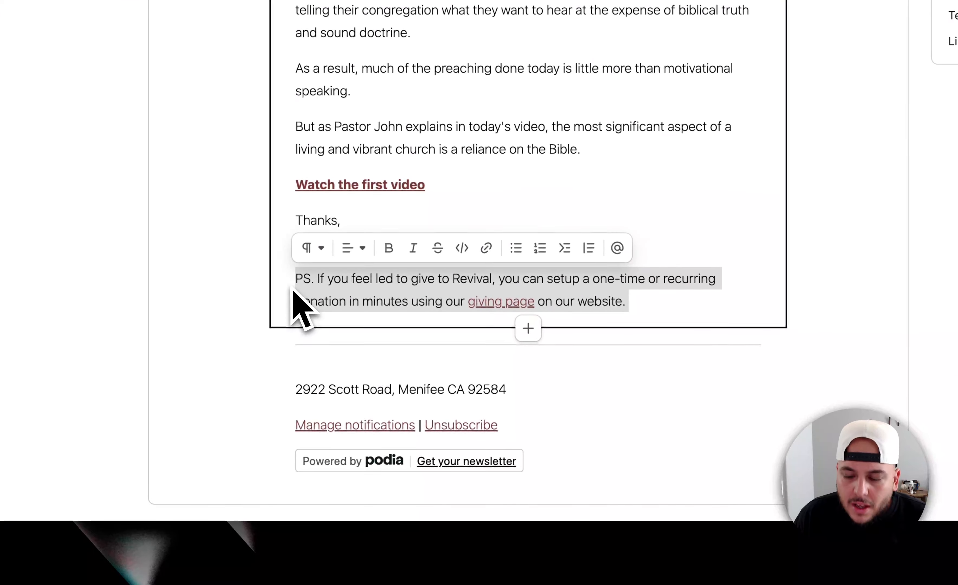